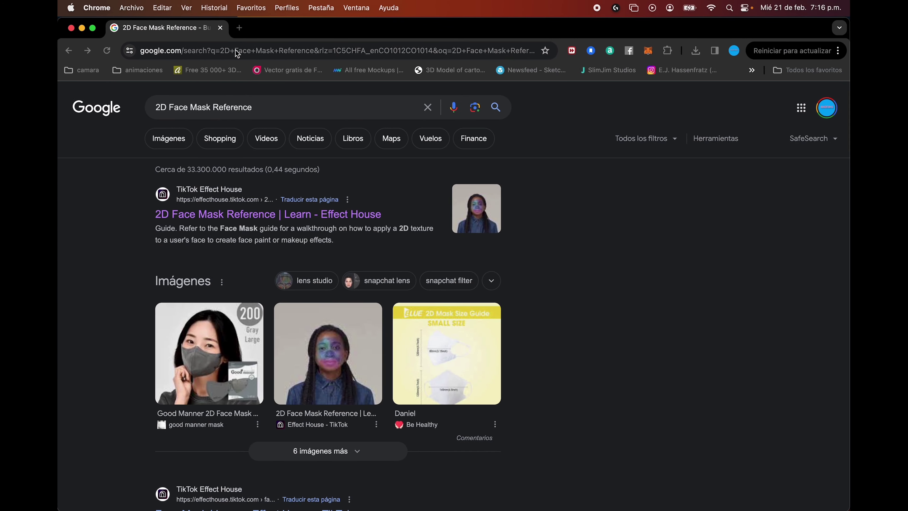
# Open the 2D Face Mask Reference page of Effect House from the search results and examine its face mask template download links.
pyautogui.click(303, 113)
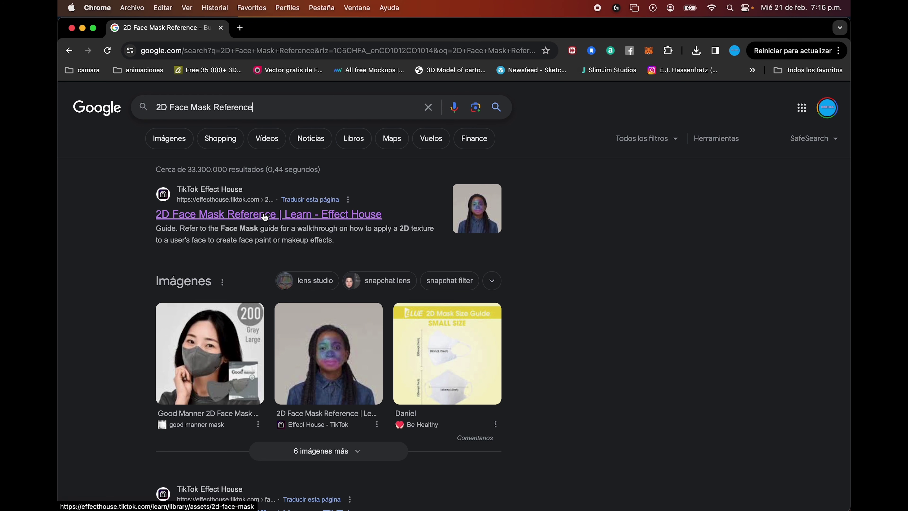
pyautogui.click(232, 214)
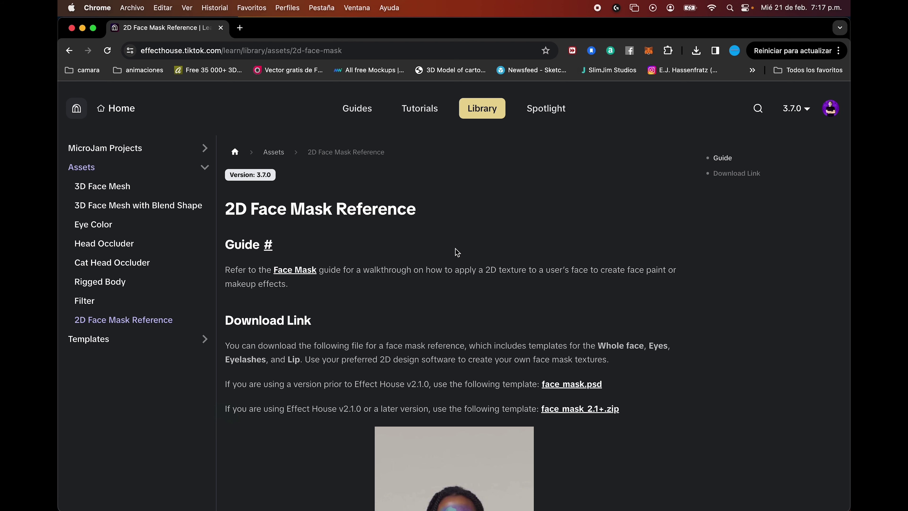
pyautogui.scroll(-3, 414, 317)
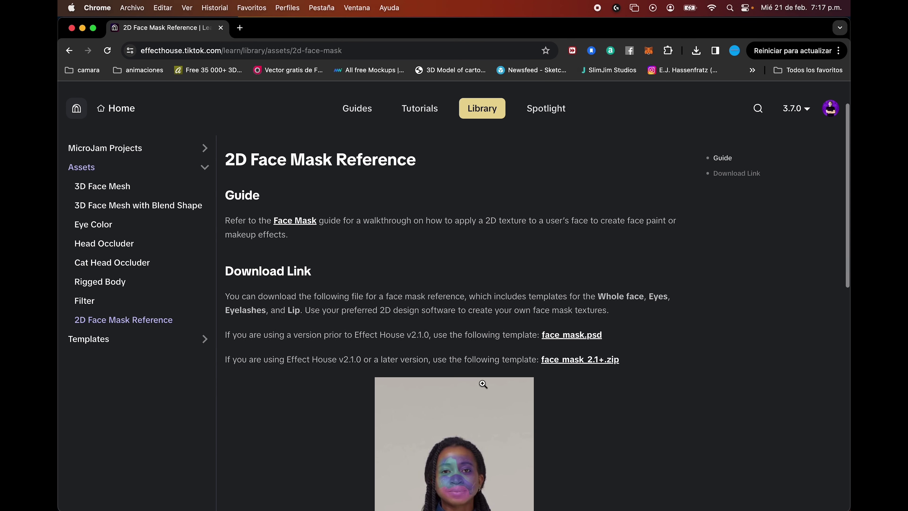
pyautogui.scroll(3, 358, 272)
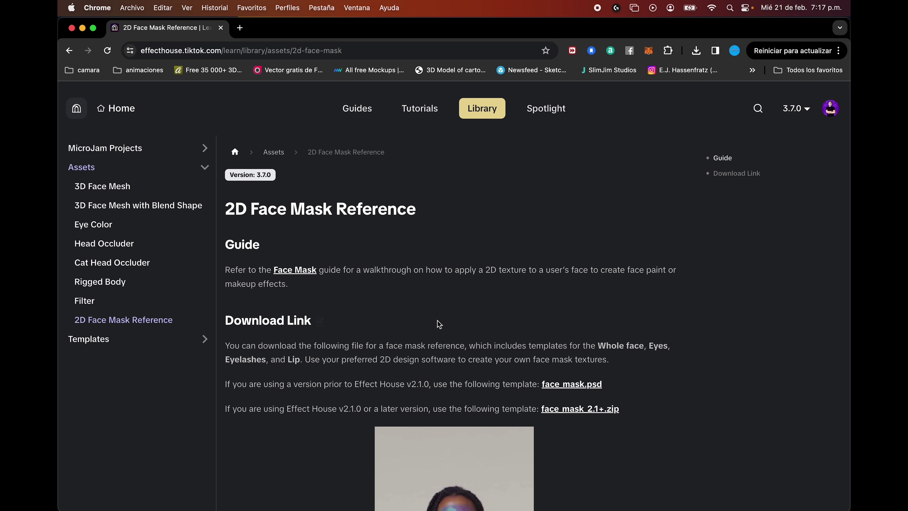
pyautogui.scroll(-5, 402, 287)
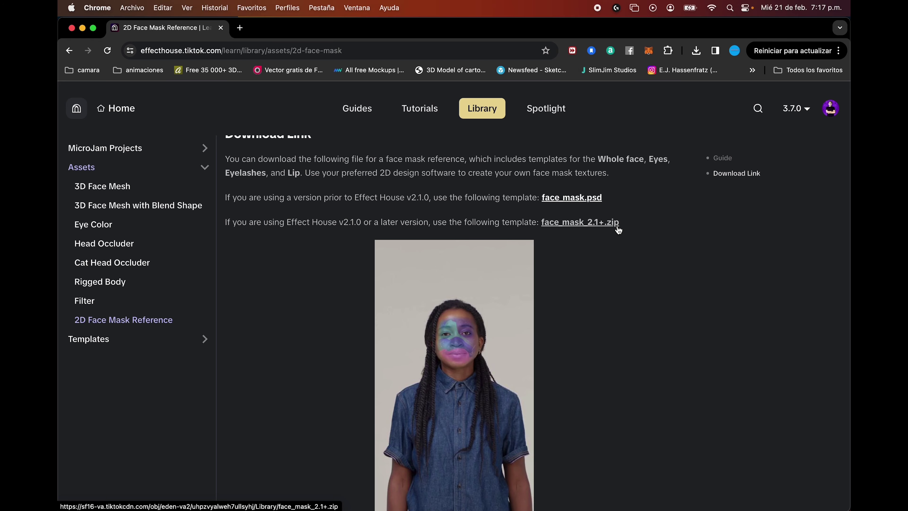
pyautogui.scroll(5, 618, 230)
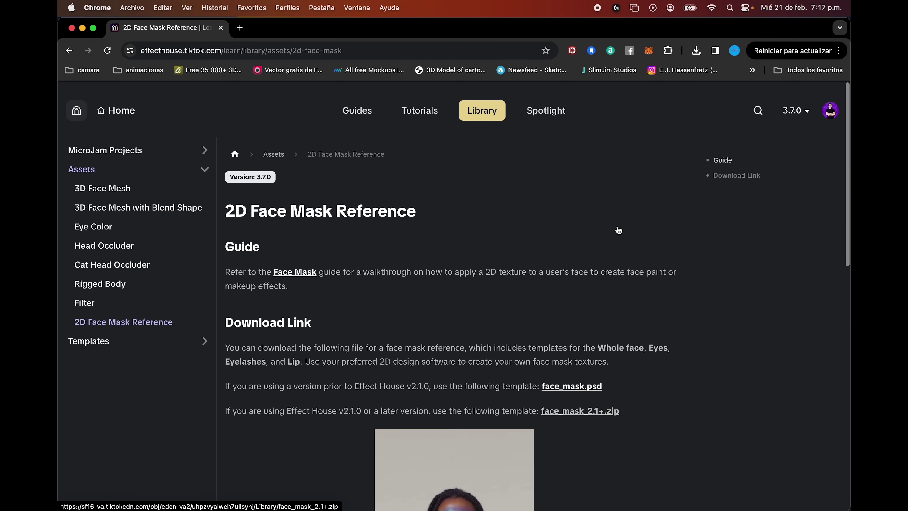
# Switch to Photoshop and show the Face Mask layer, the Eyelashes group and the Person 3 face, with Face Mask Alpha hidden.
pyautogui.hotkey('ctrl', 'Up')
pyautogui.click(414, 130)
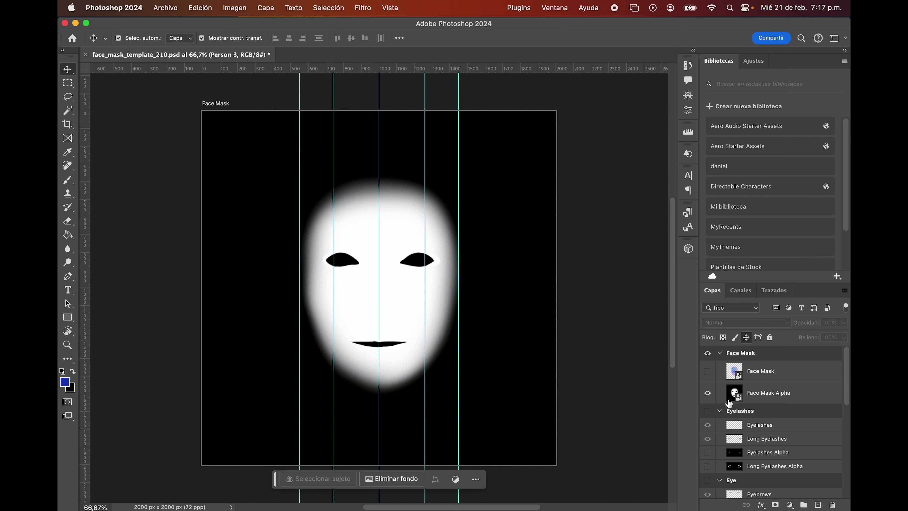
pyautogui.click(707, 371)
pyautogui.scroll(-3, 709, 430)
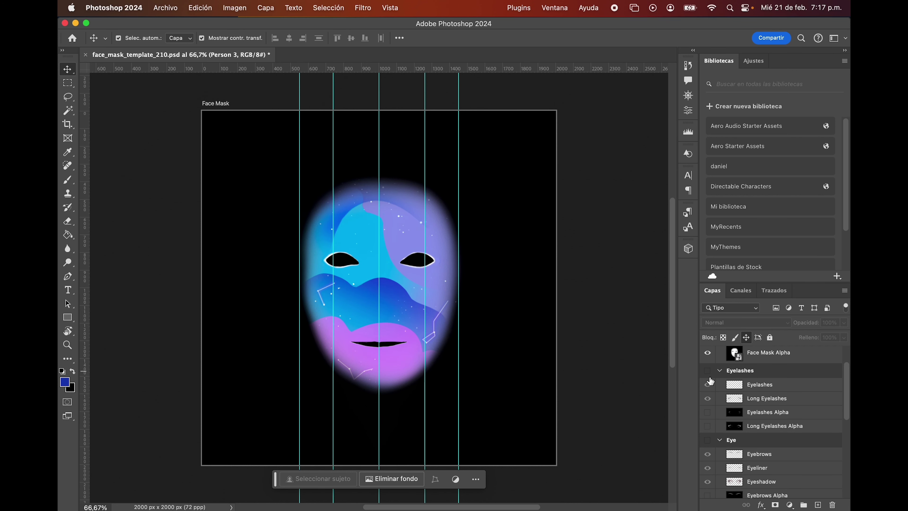
pyautogui.click(707, 370)
pyautogui.scroll(-10, 709, 443)
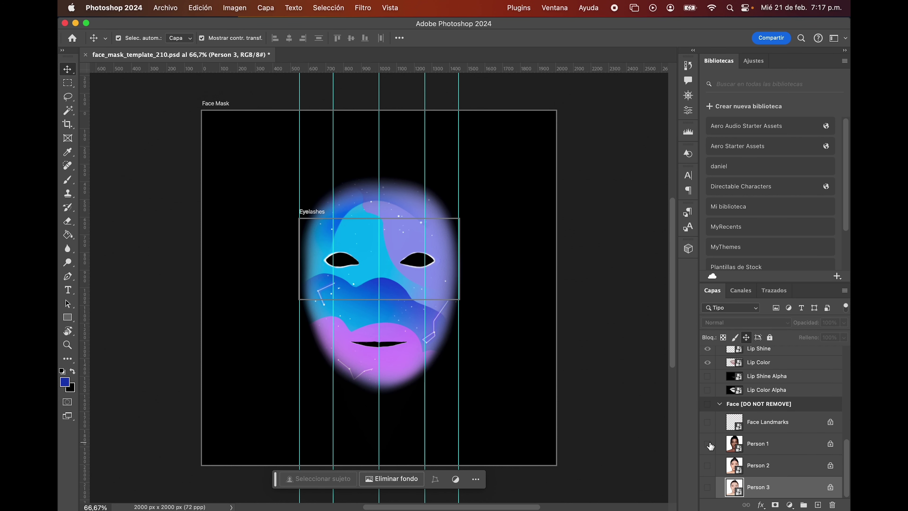
pyautogui.click(708, 486)
pyautogui.scroll(5, 713, 472)
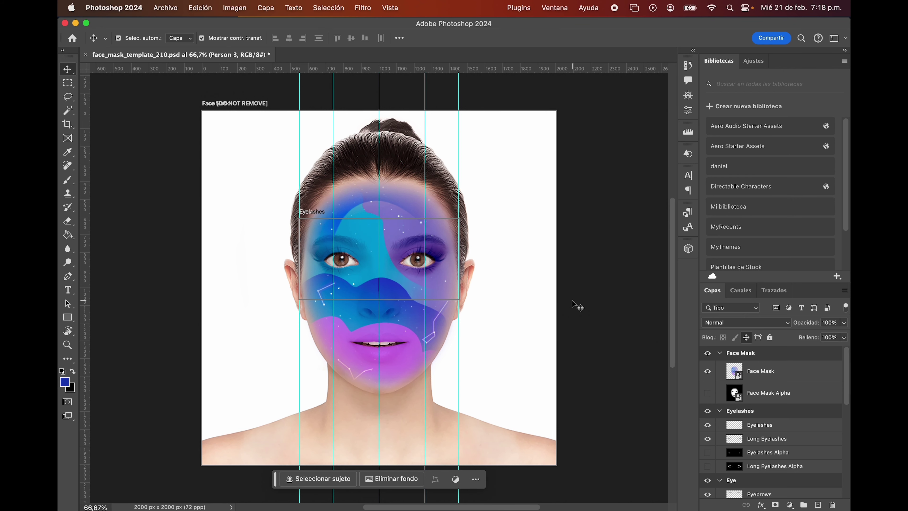
# Switch to Effect House and locate the Face_Tex [EDIT] texture asset in the scene.
pyautogui.press('super+Tab')
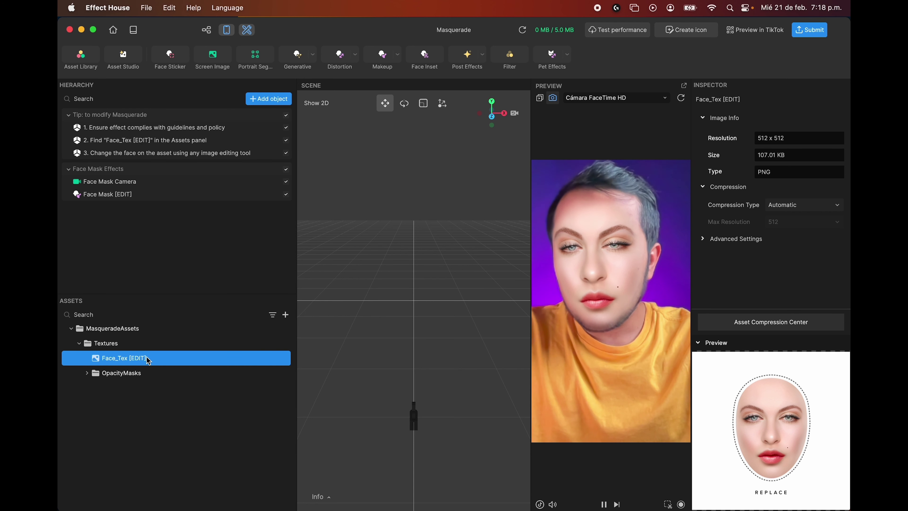
pyautogui.moveTo(149, 360); pyautogui.dragTo(130, 362)
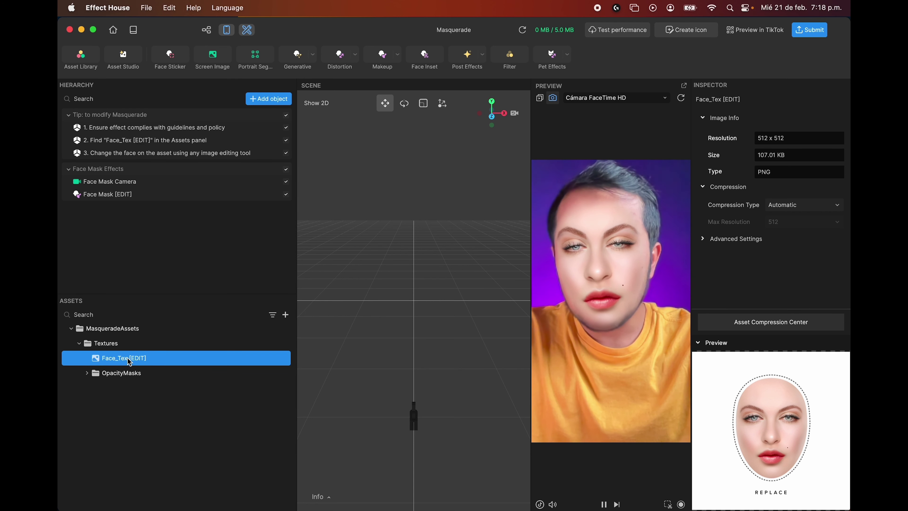
pyautogui.rightClick(129, 361)
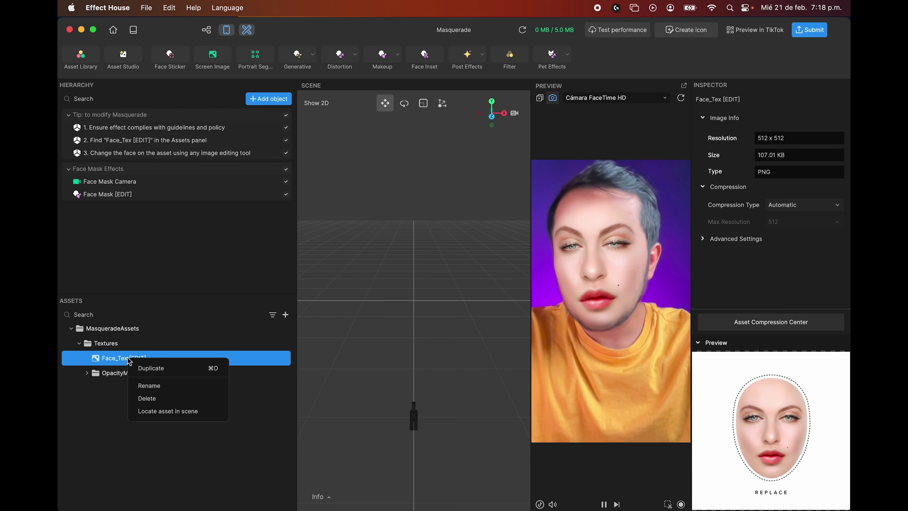
pyautogui.click(196, 412)
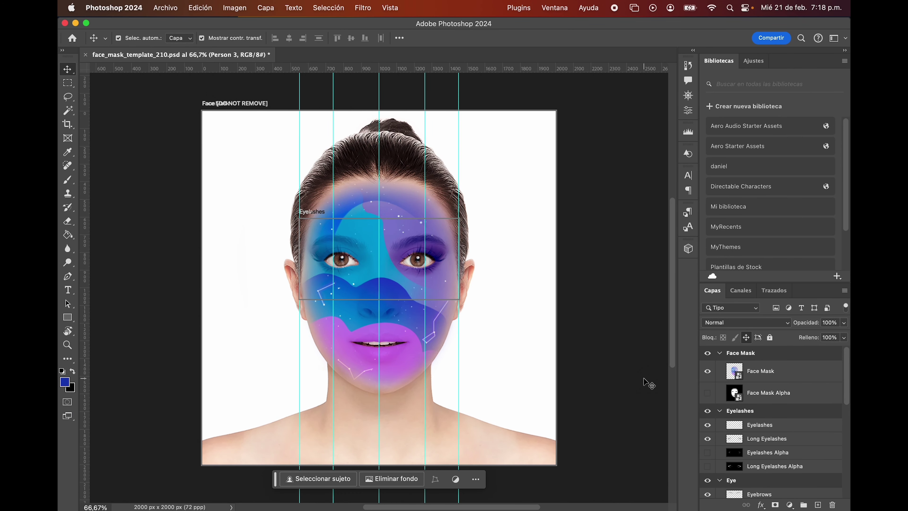
# Switch to Photoshop, compare the face with and without the Face Mask layer, and leave that layer hidden.
pyautogui.click(706, 373)
pyautogui.click(707, 373)
pyautogui.click(707, 372)
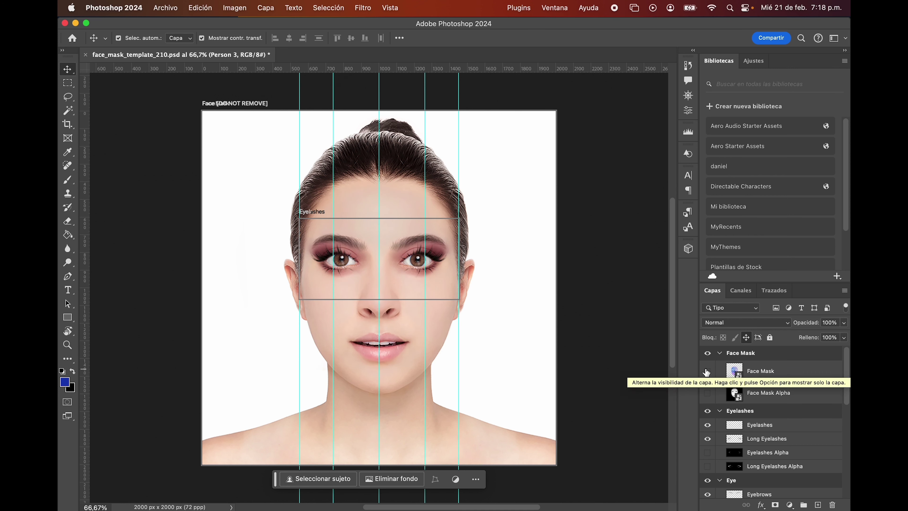
pyautogui.click(706, 372)
pyautogui.click(707, 373)
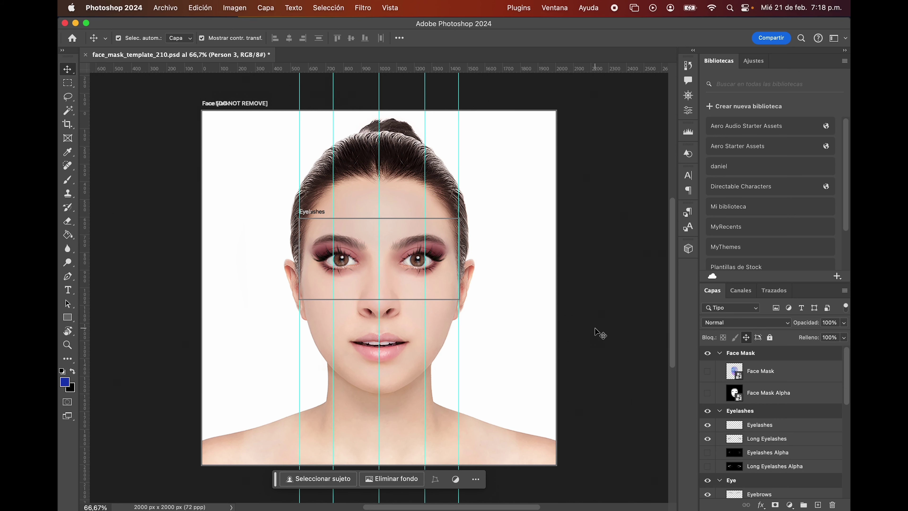
# Switch to Effect House and disable the Face Mask [EDIT] object under Face Mask Effects.
pyautogui.press('super+Tab')
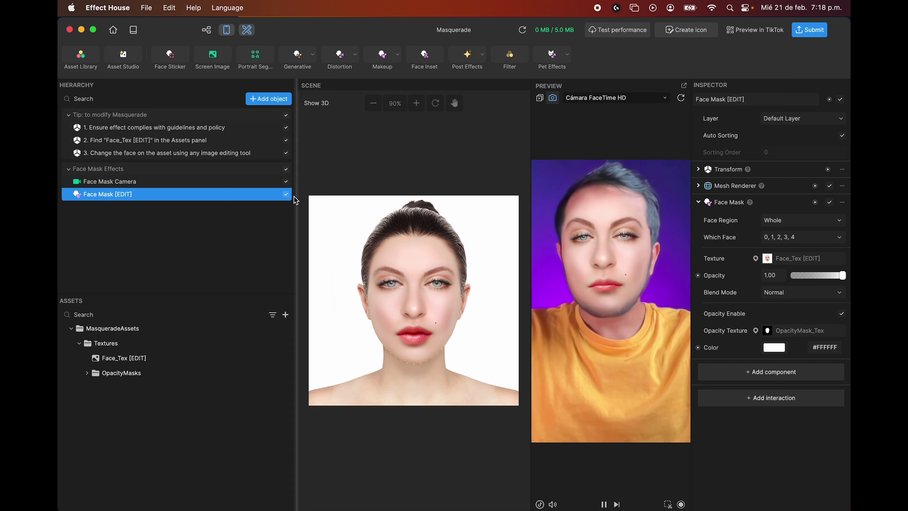
pyautogui.click(285, 194)
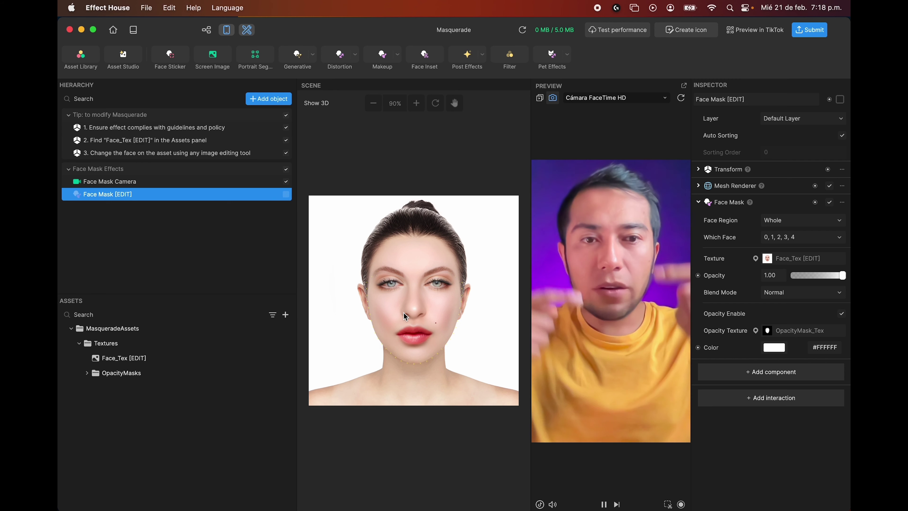
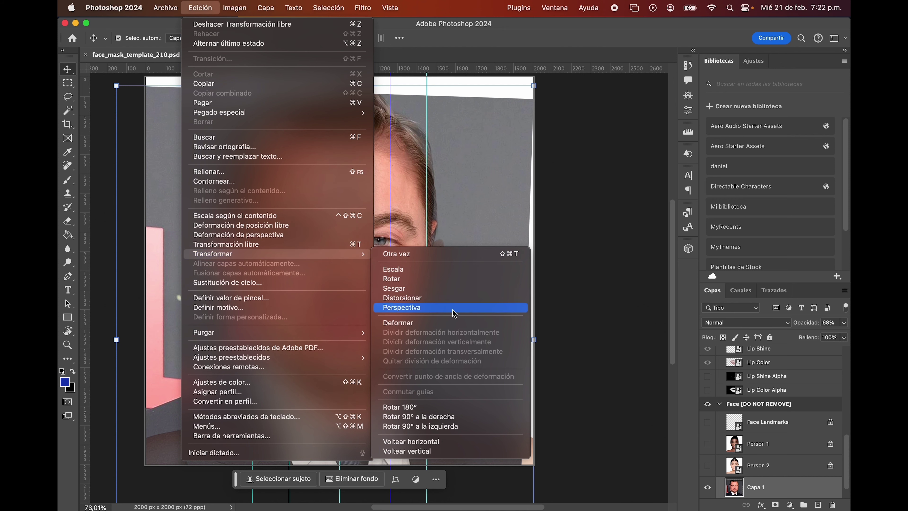
# Warp the Capa 1 photo, pulling both sides of the head slightly outward to match the template face beneath.
pyautogui.click(448, 324)
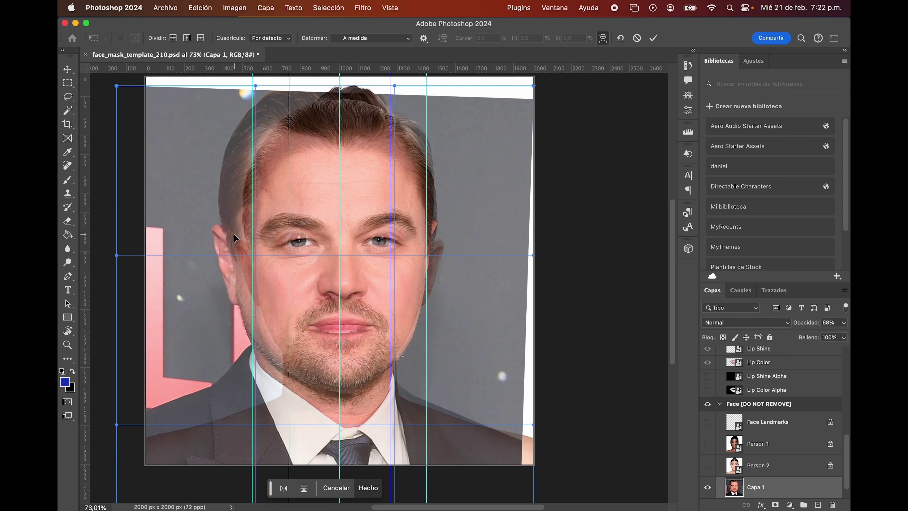
pyautogui.moveTo(236, 238); pyautogui.dragTo(233, 235)
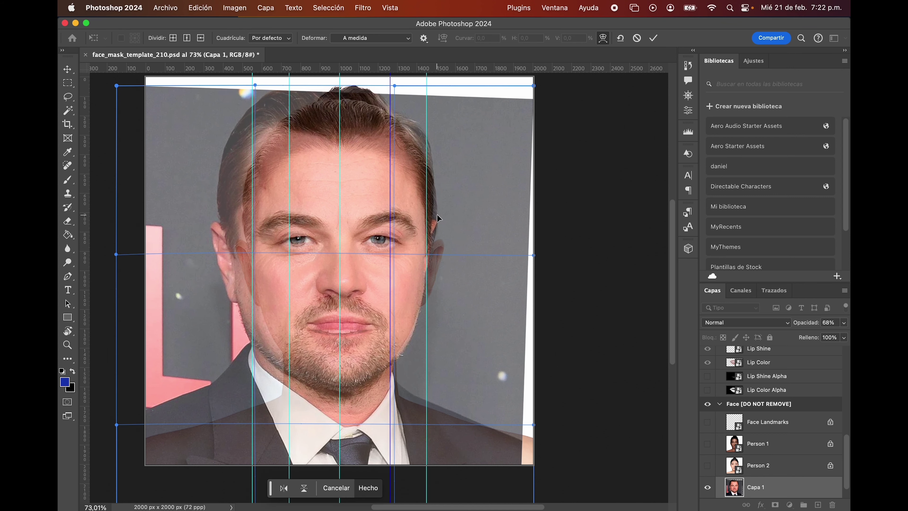
pyautogui.moveTo(436, 214); pyautogui.dragTo(440, 215)
pyautogui.moveTo(232, 217); pyautogui.dragTo(231, 217)
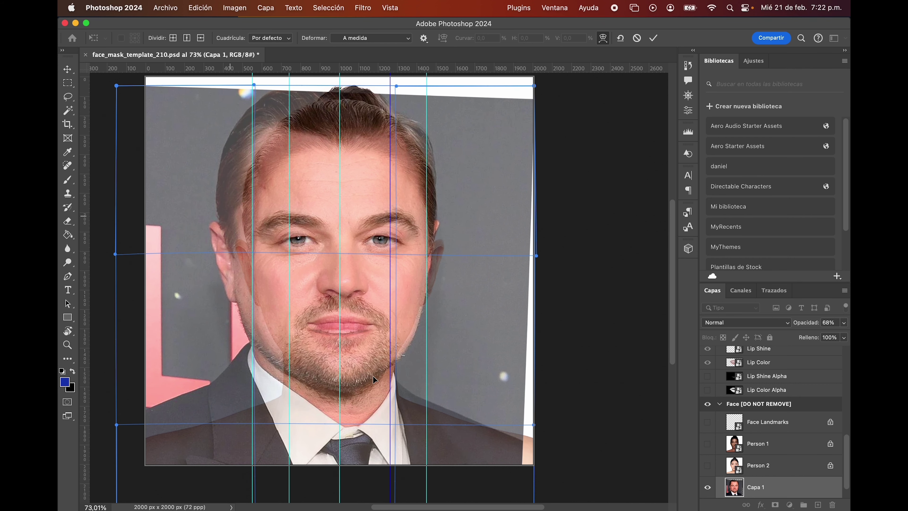
# Extend the Capa 1 warp slightly downward below the chin and upward at the hair to match the template face.
pyautogui.scroll(-3, 373, 375)
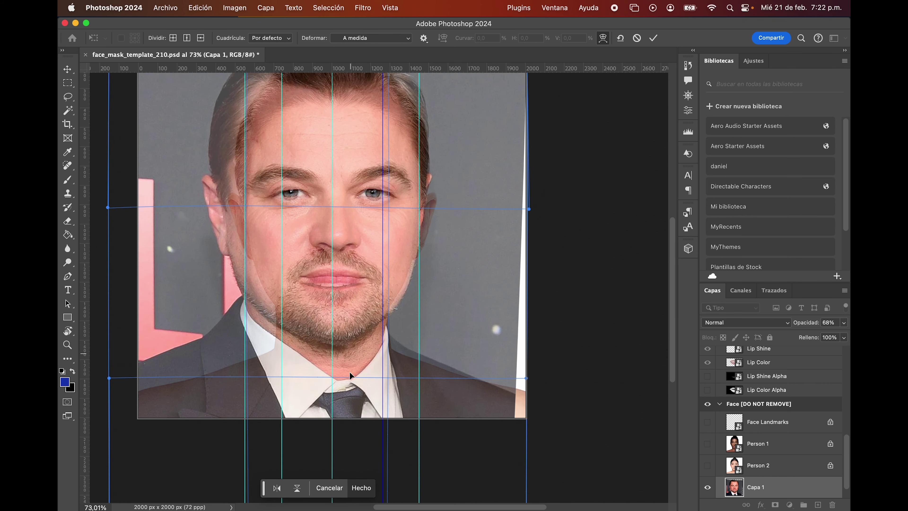
pyautogui.moveTo(353, 403); pyautogui.dragTo(353, 414)
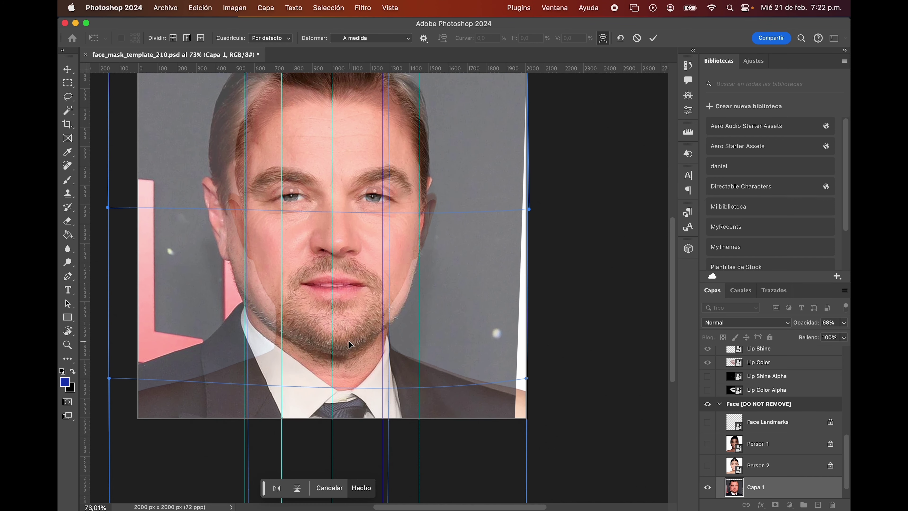
pyautogui.scroll(5, 349, 342)
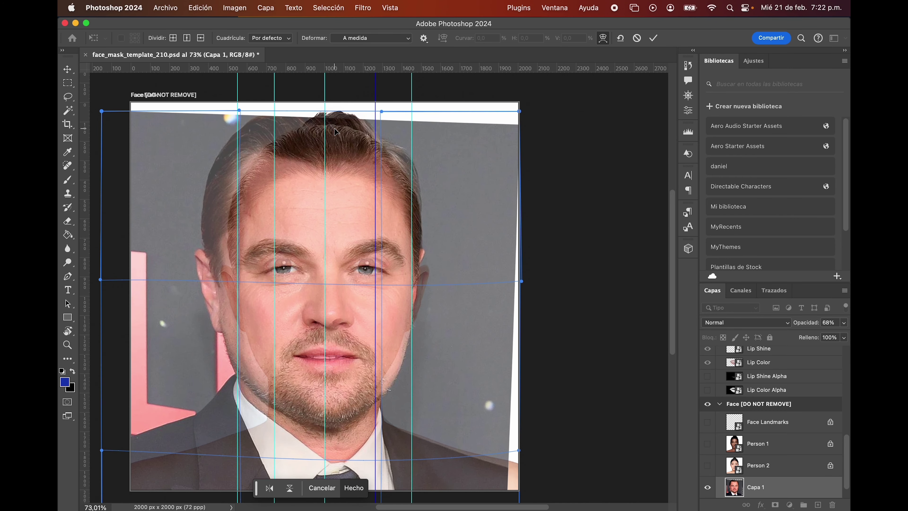
pyautogui.moveTo(335, 133); pyautogui.dragTo(333, 122)
pyautogui.scroll(-3, 426, 304)
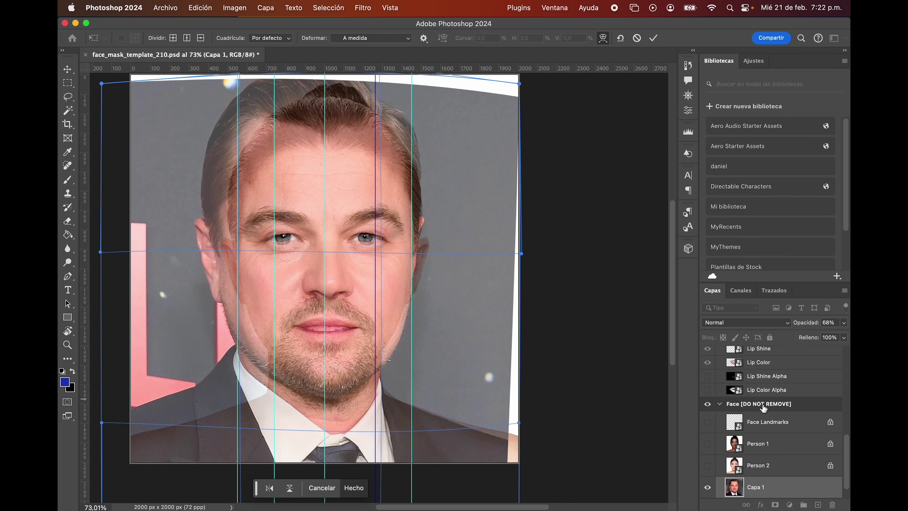
# Set the opacity of the Capa 1 layer to 100% and apply the warp.
pyautogui.click(841, 323)
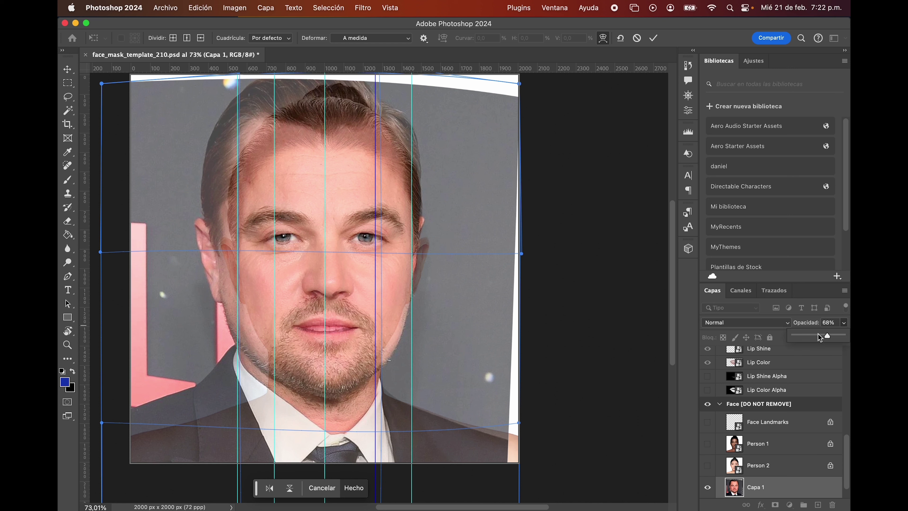
pyautogui.moveTo(827, 336); pyautogui.dragTo(843, 336)
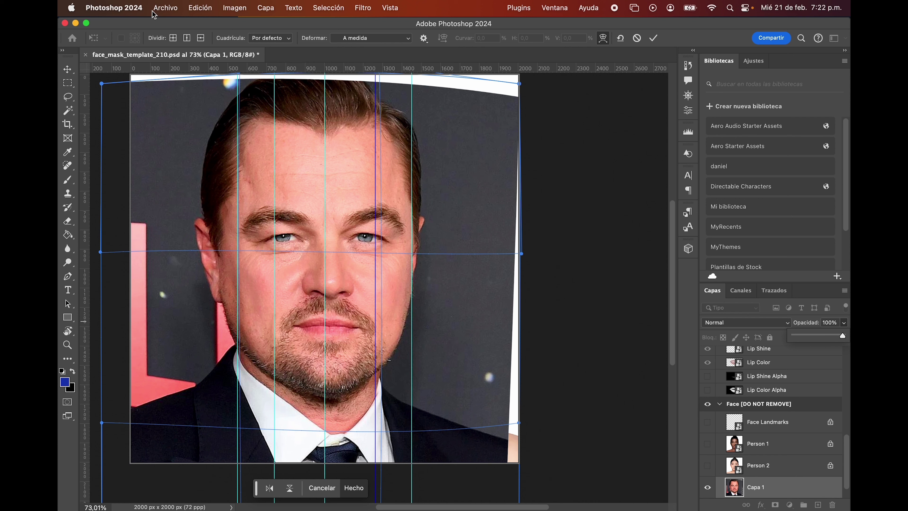
pyautogui.click(164, 9)
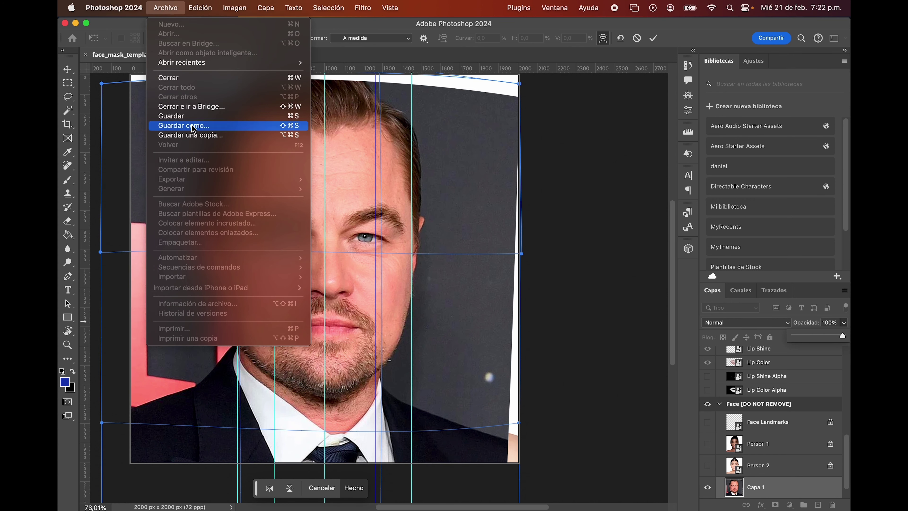
pyautogui.click(593, 234)
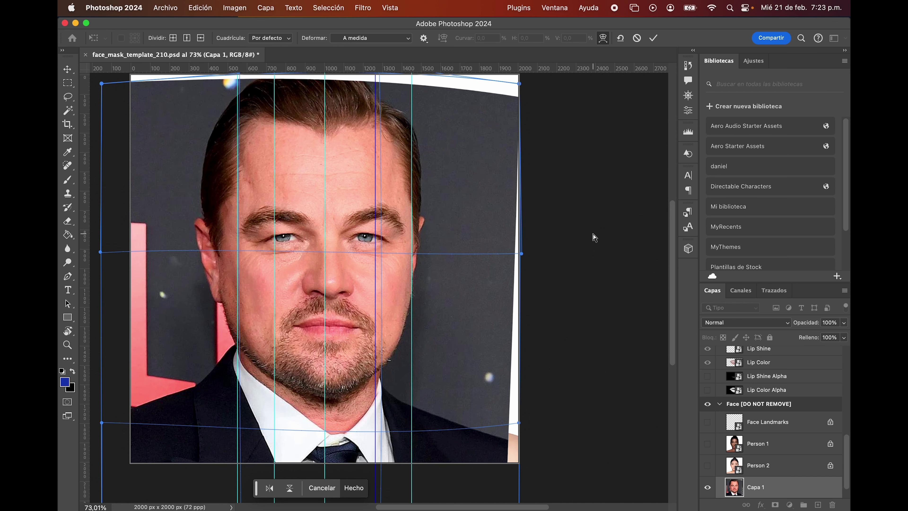
pyautogui.press('Return')
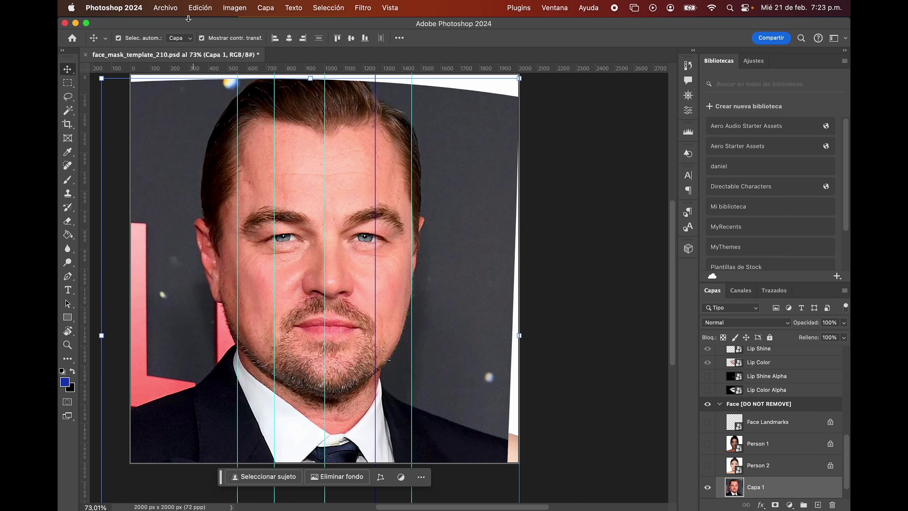
# Save a copy of the document as the JPEG file rostro.jpg in the tuto cambiar rostro tiktok folder, adjusting the JPEG quality.
pyautogui.click(164, 9)
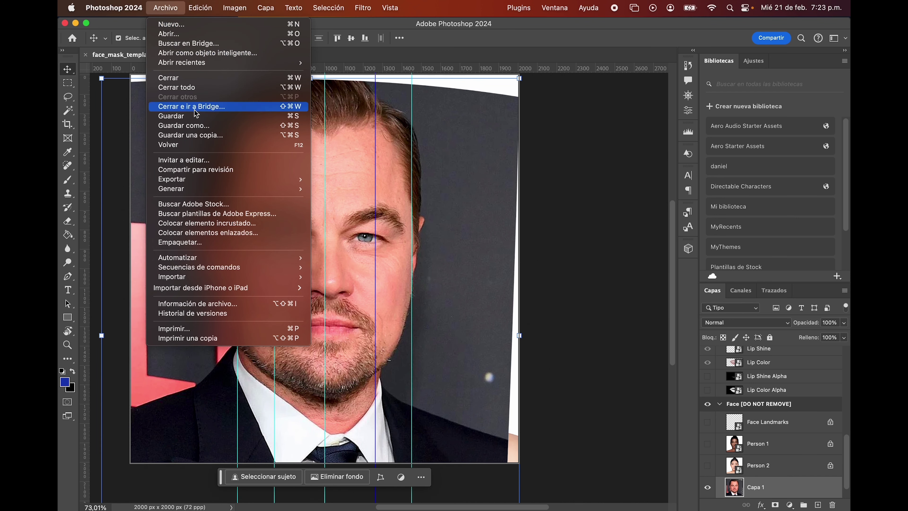
pyautogui.click(183, 125)
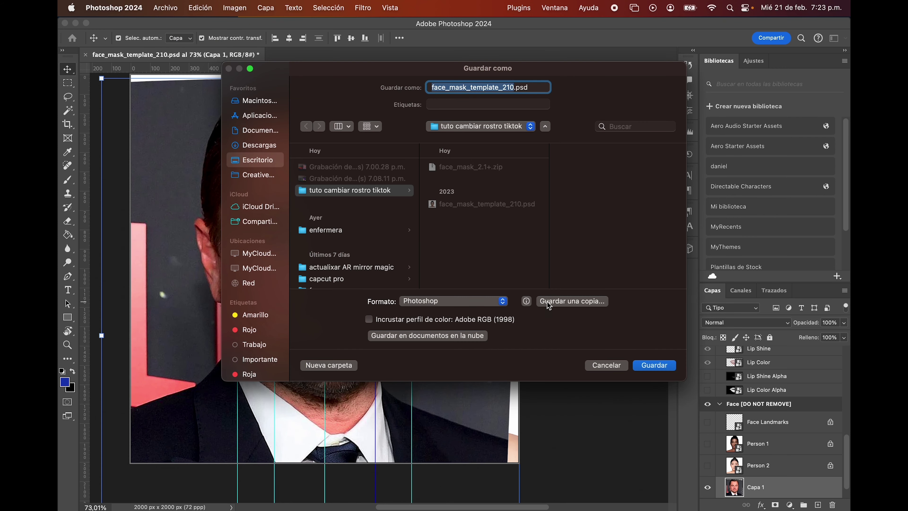
pyautogui.click(549, 302)
pyautogui.click(464, 258)
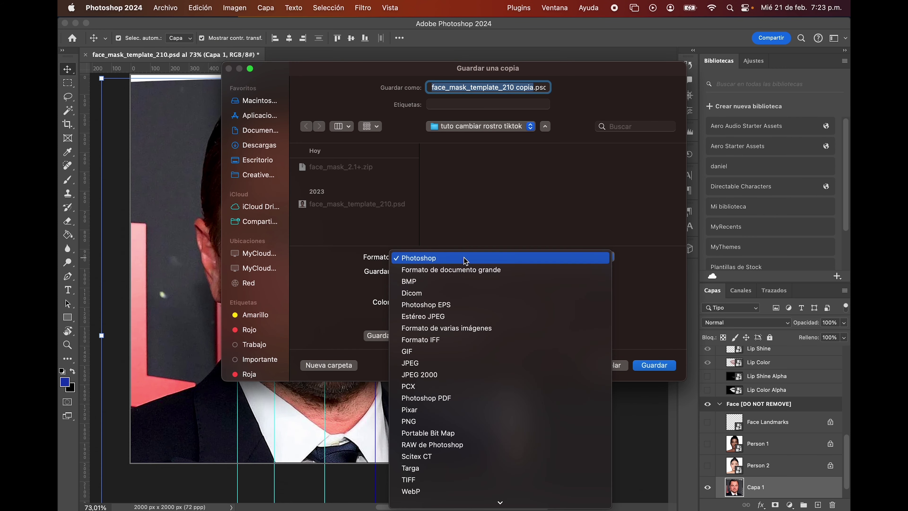
pyautogui.click(455, 368)
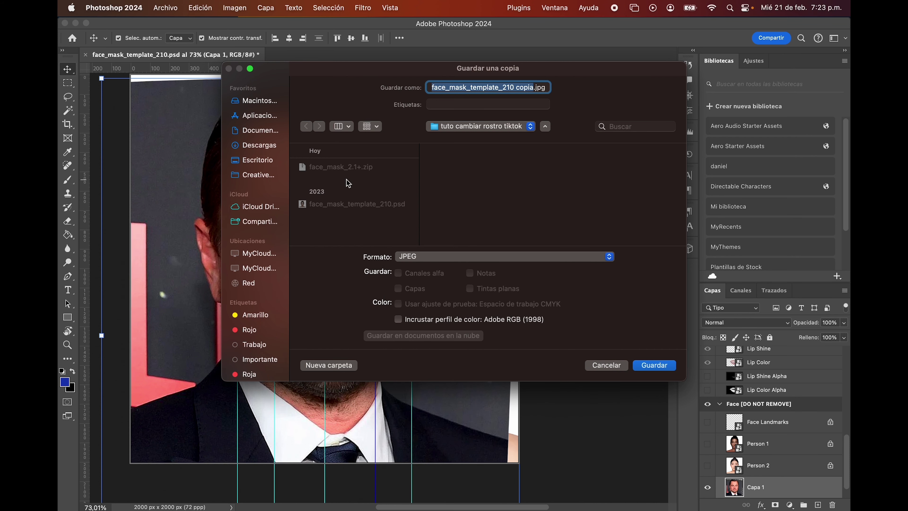
pyautogui.write('rostro')
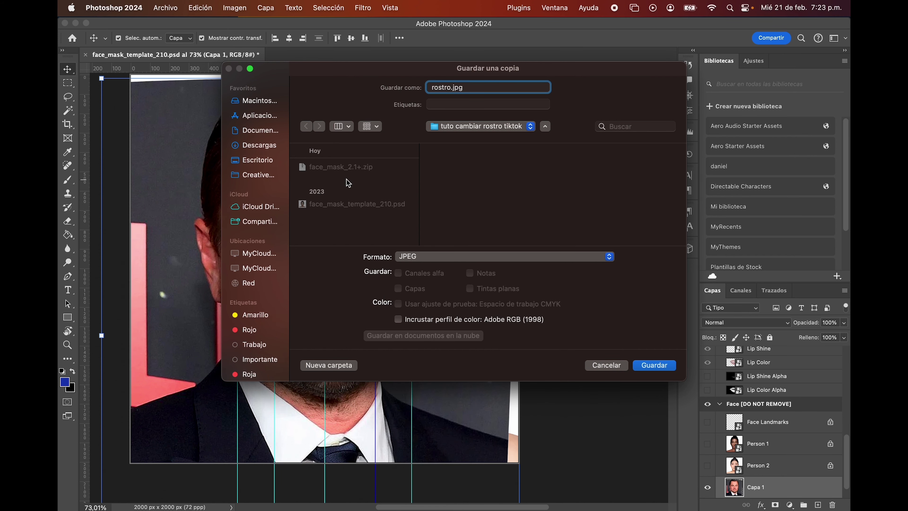
pyautogui.press('Return')
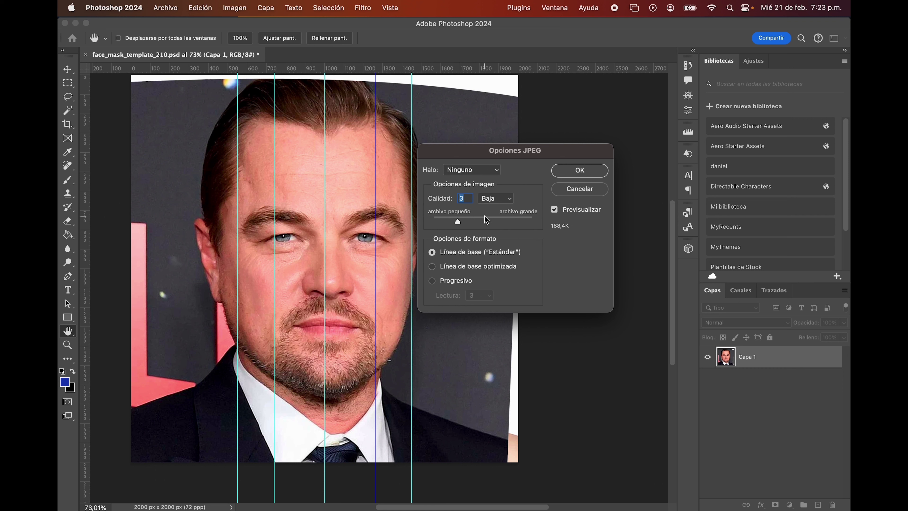
pyautogui.moveTo(486, 219); pyautogui.dragTo(499, 220)
pyautogui.click(579, 170)
# Switch to Effect House, preview the Face Mask [EDIT] object on and off, and examine the OpacityMask_Tex texture.
pyautogui.hotkey('ctrl', 'Right')
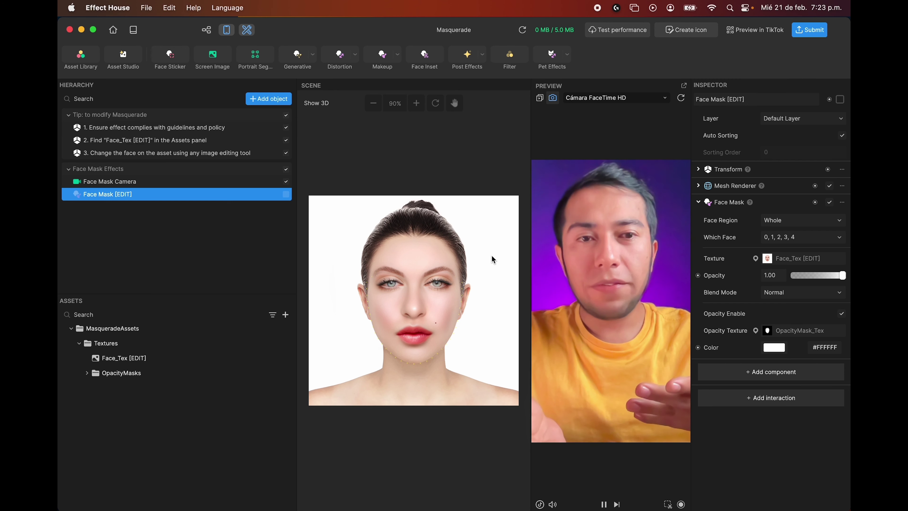
pyautogui.click(286, 194)
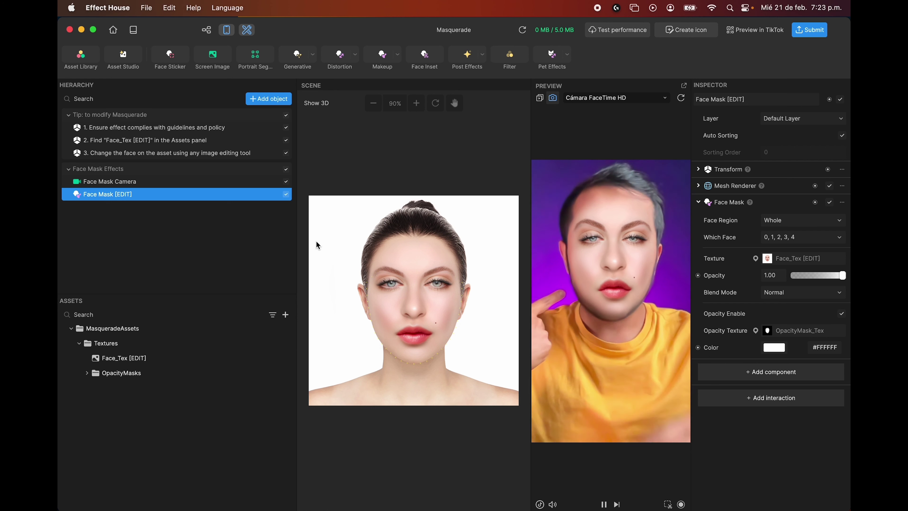
pyautogui.click(286, 194)
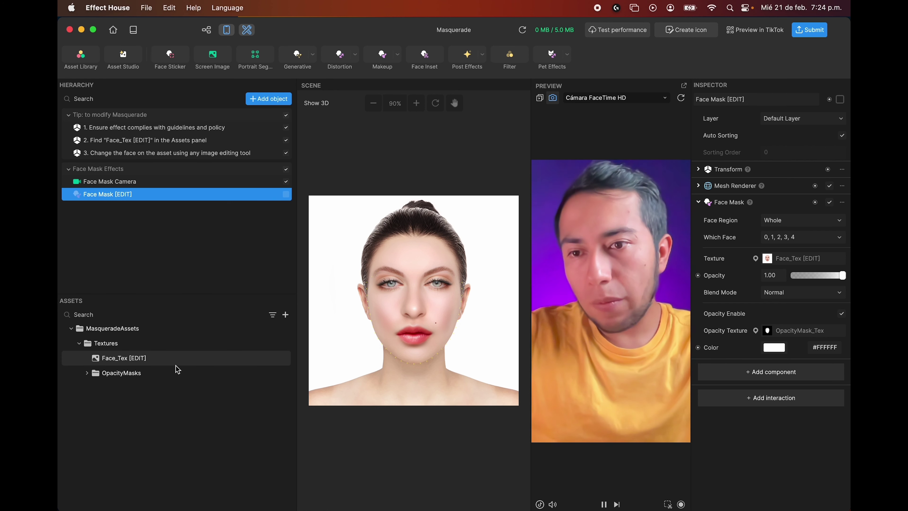
pyautogui.click(86, 373)
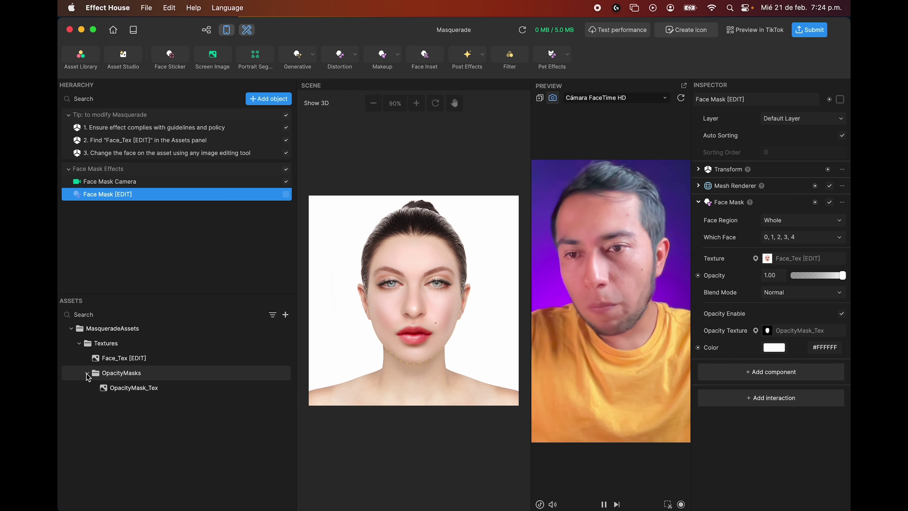
pyautogui.click(145, 388)
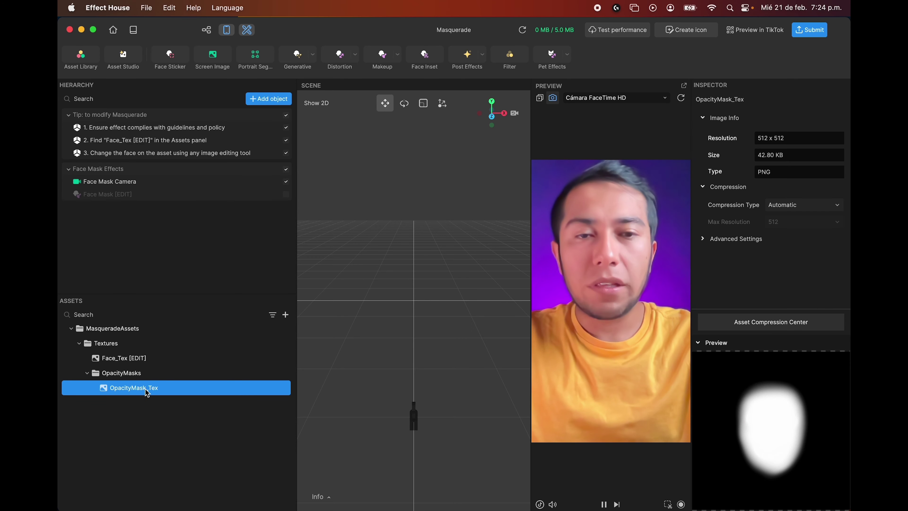
# Switch to Photoshop and hide the Long Eyelashes layer and the Eyelashes and Face [DO NOT REMOVE] artboards.
pyautogui.press('super+Tab')
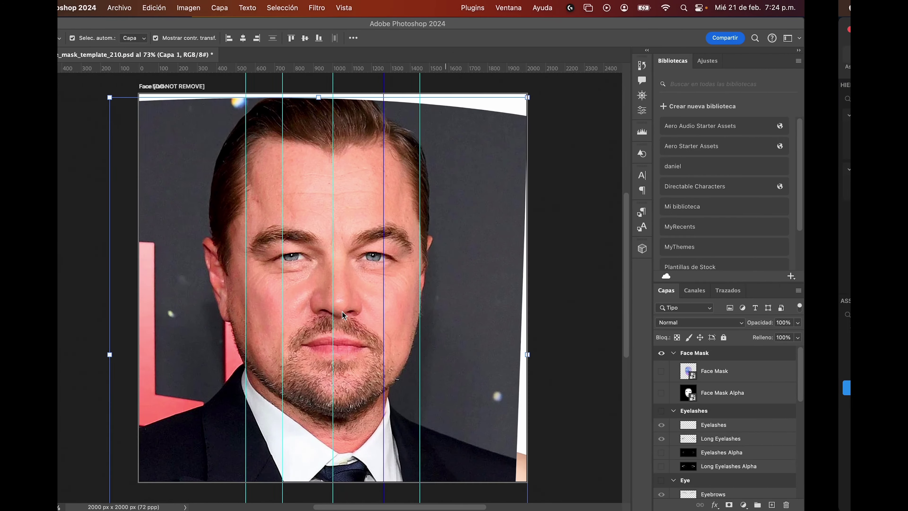
pyautogui.click(708, 428)
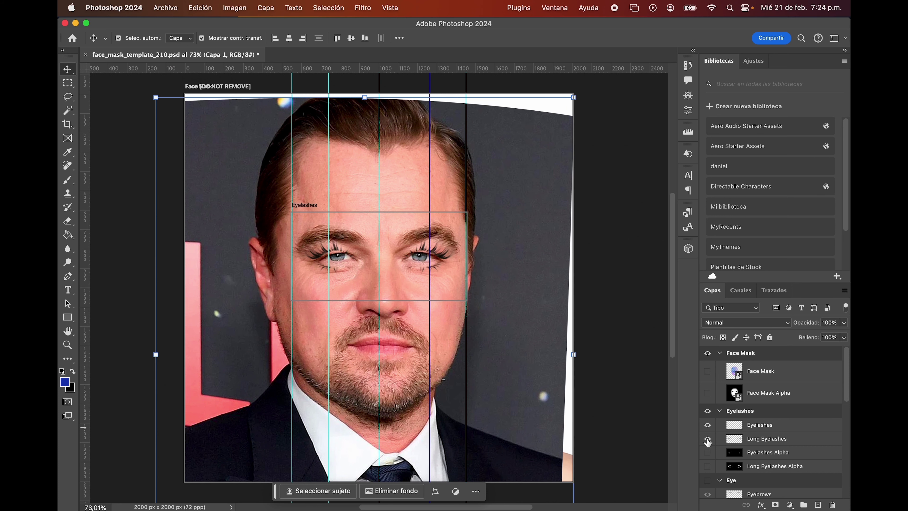
pyautogui.click(708, 439)
pyautogui.click(707, 411)
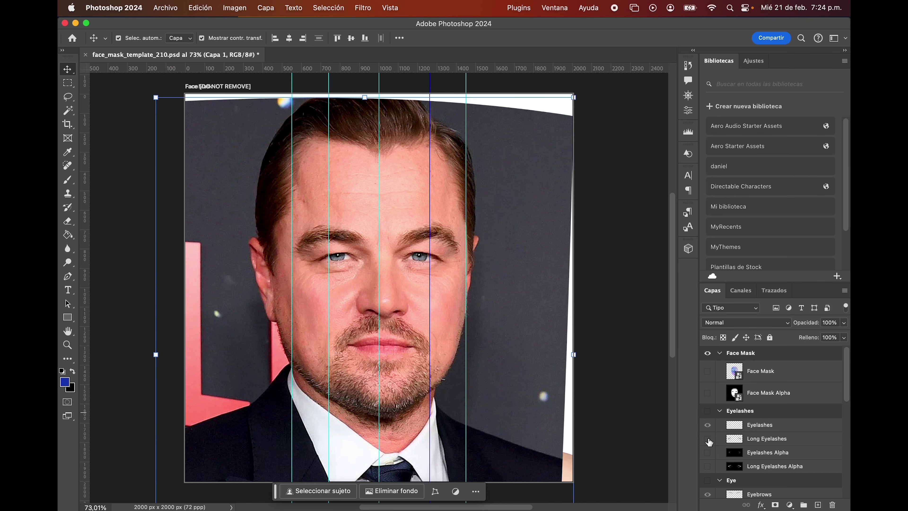
pyautogui.scroll(-5, 708, 436)
pyautogui.click(707, 382)
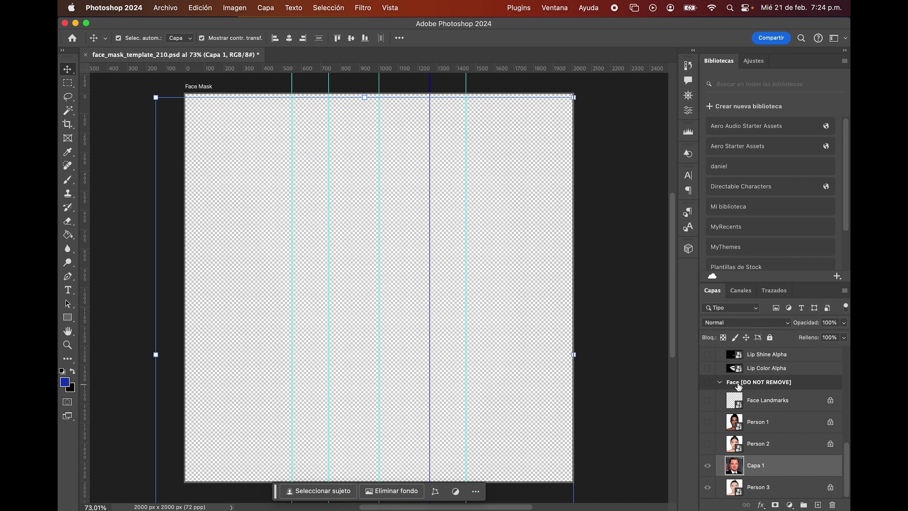
# Show the Face Mask Alpha layer in the Face Mask artboard.
pyautogui.scroll(5, 720, 393)
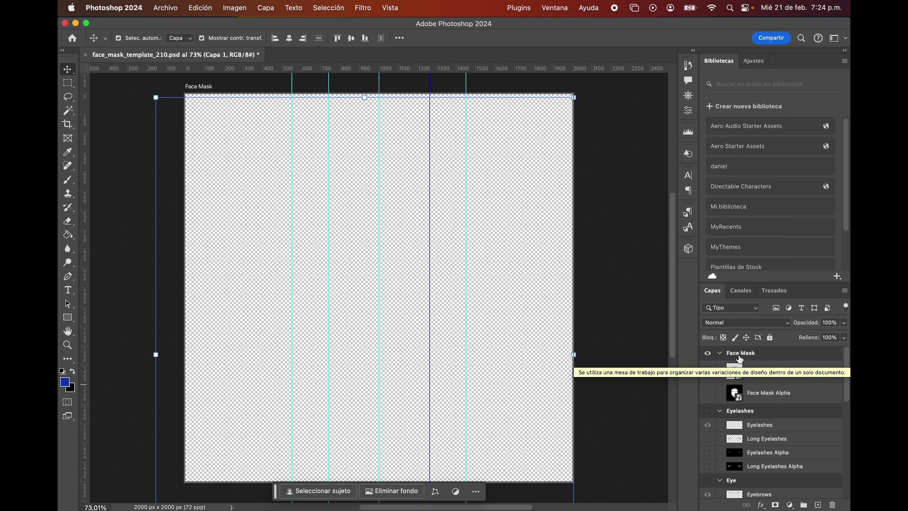
pyautogui.click(723, 358)
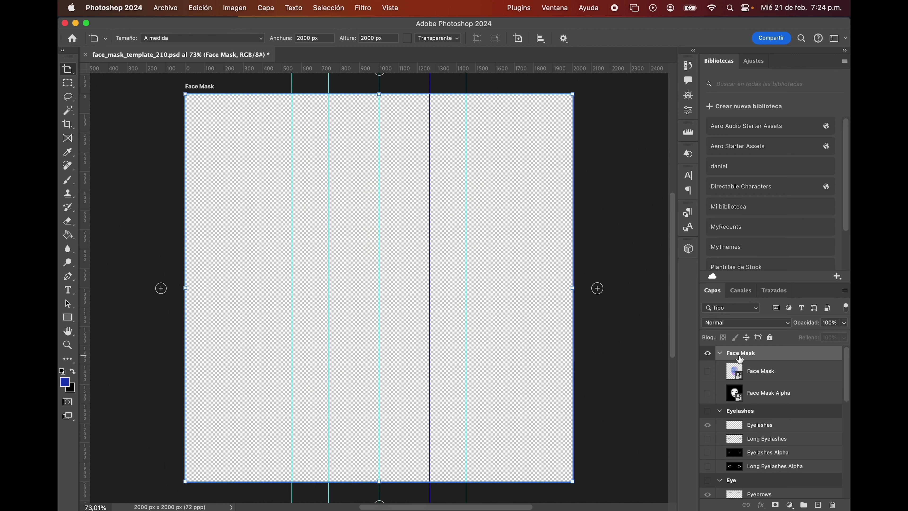
pyautogui.click(707, 392)
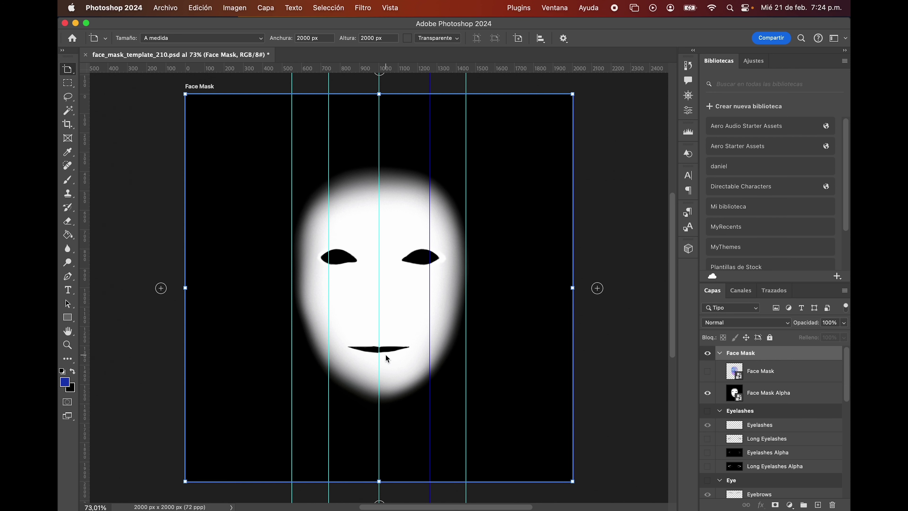
pyautogui.keyDown('alt'); pyautogui.scroll(3, 386, 359); pyautogui.keyUp('alt')
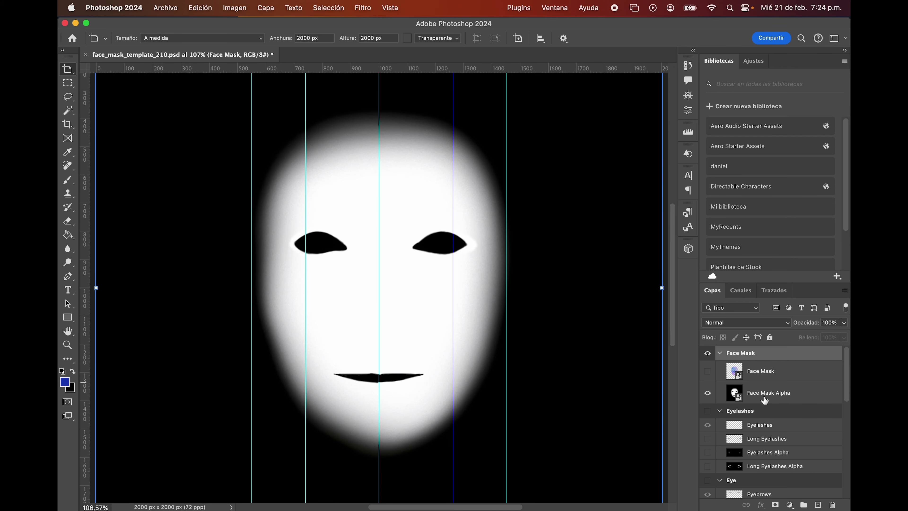
# Duplicate the Face Mask Alpha layer within the Face Mask artboard, keeping the name Face Mask Alpha copia.
pyautogui.click(783, 389)
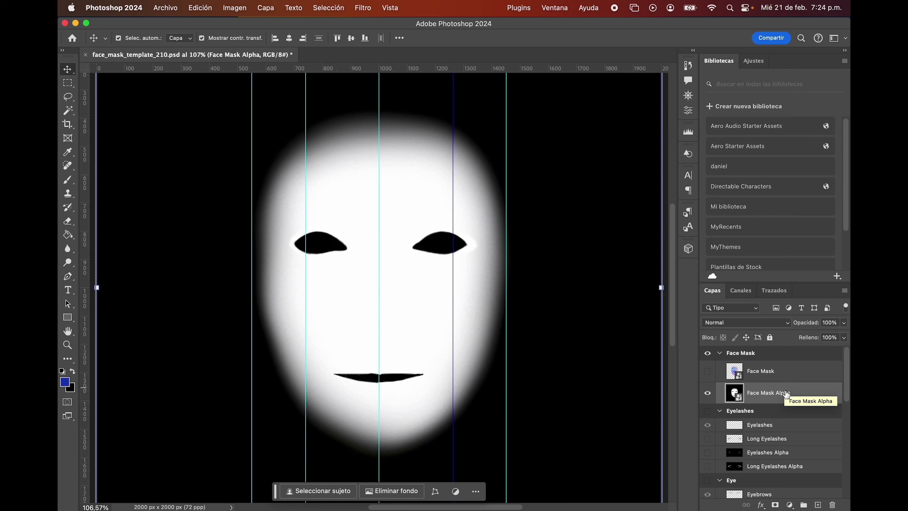
pyautogui.rightClick(785, 393)
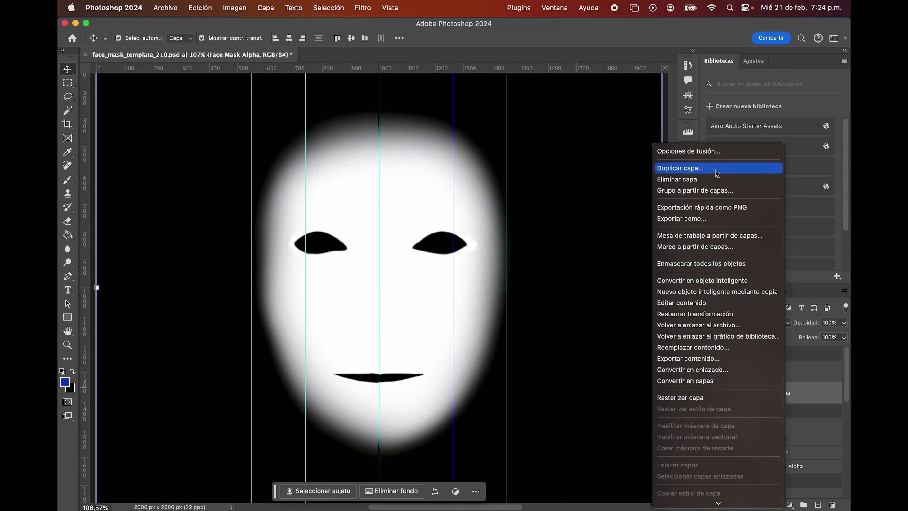
pyautogui.click(697, 168)
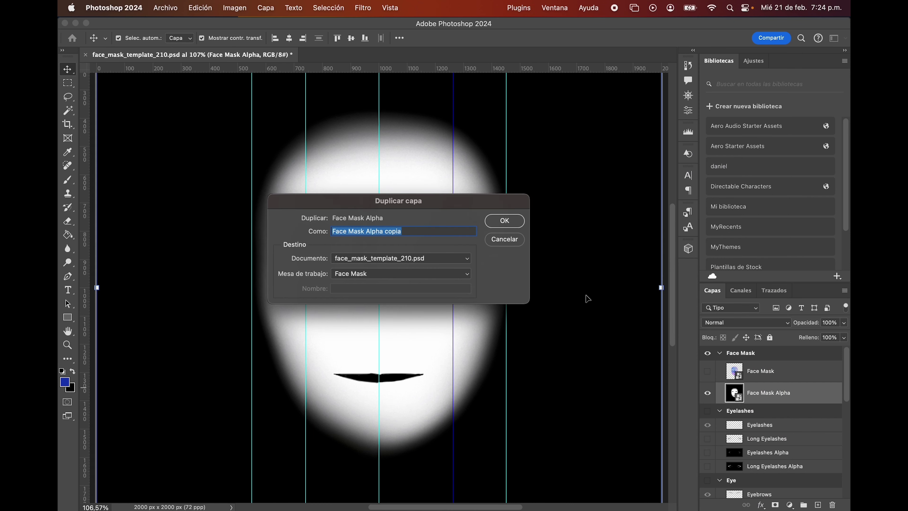
pyautogui.click(503, 222)
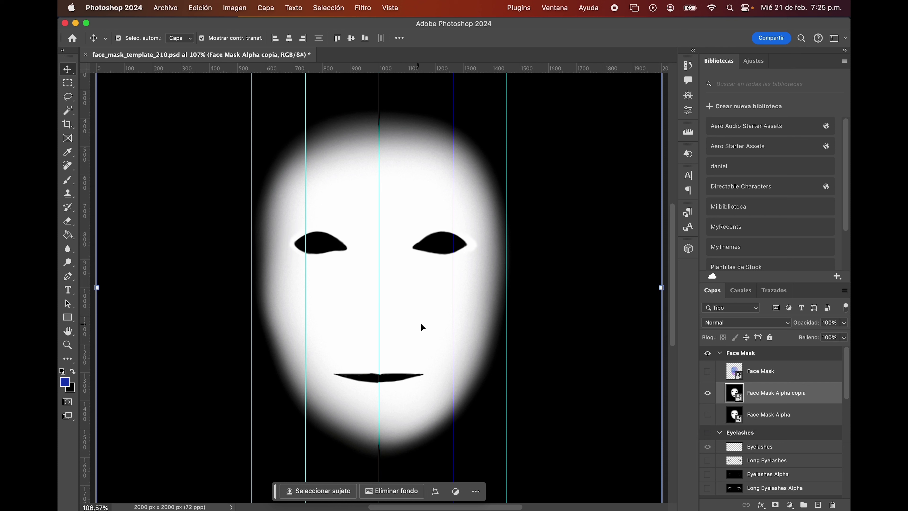
# Sample the mask's white as the foreground color and activate the Brush tool.
pyautogui.press('i')
pyautogui.click(408, 210)
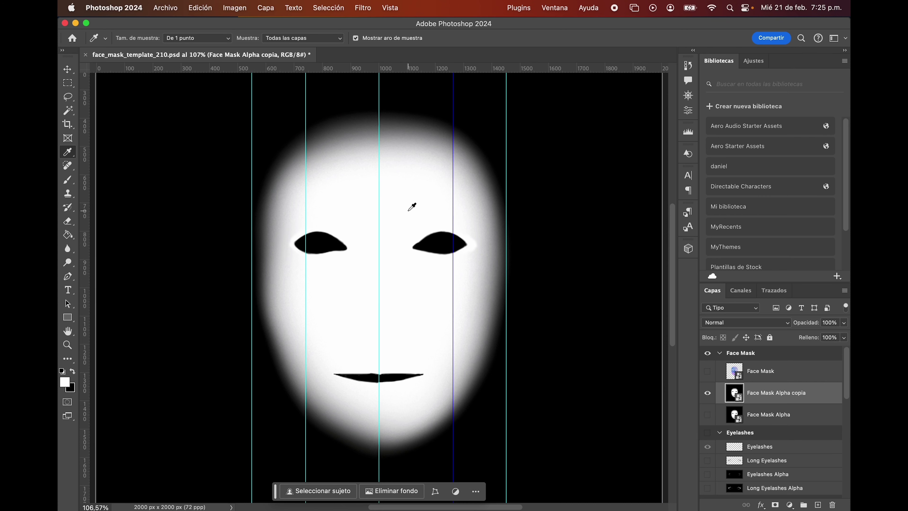
pyautogui.press('b')
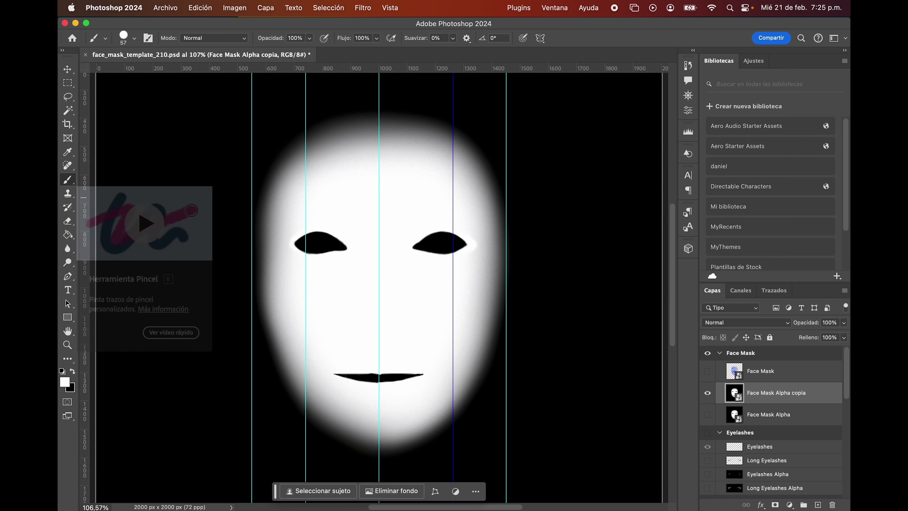
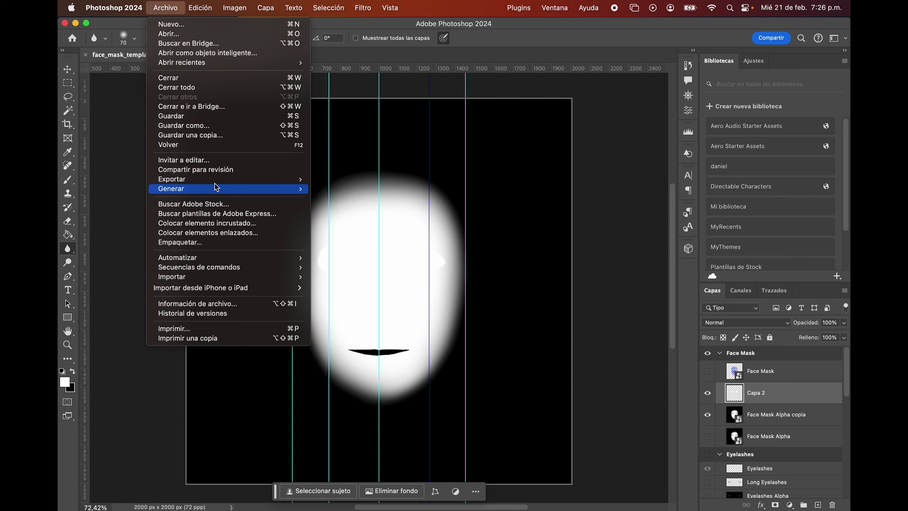
# Save a copy of the edited alpha mask as the PNG file alpha.png in the tuto cambiar rostro tiktok folder.
pyautogui.click(214, 125)
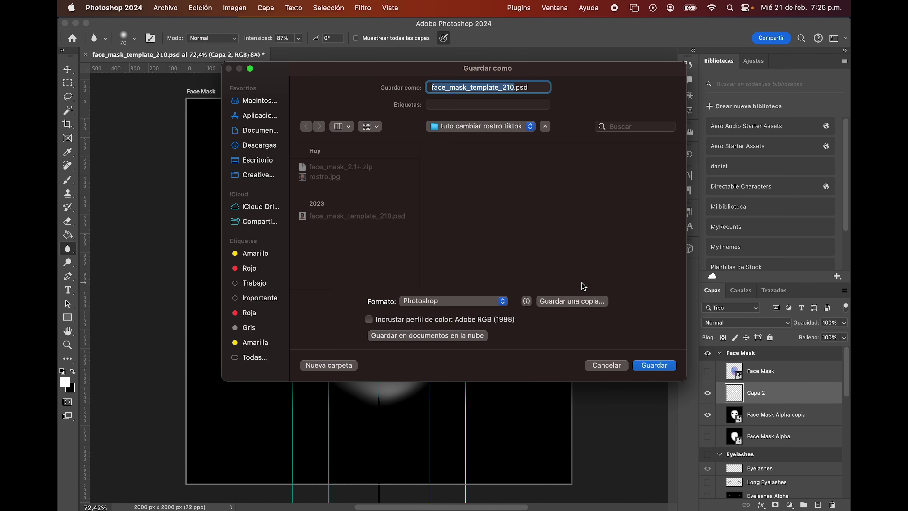
pyautogui.click(543, 301)
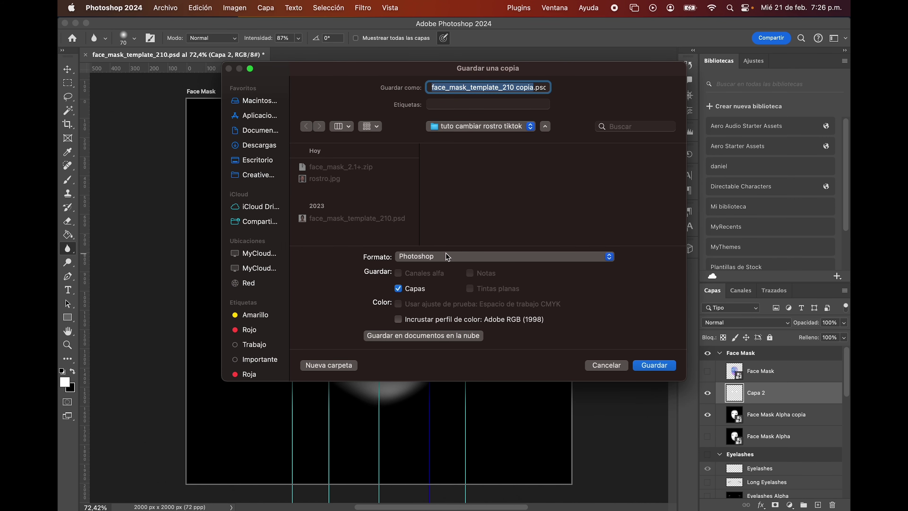
pyautogui.click(449, 257)
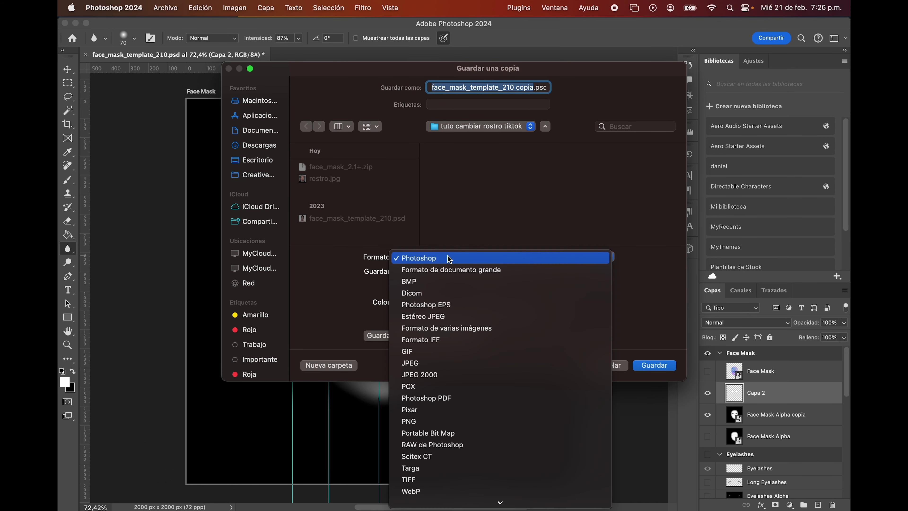
pyautogui.click(438, 421)
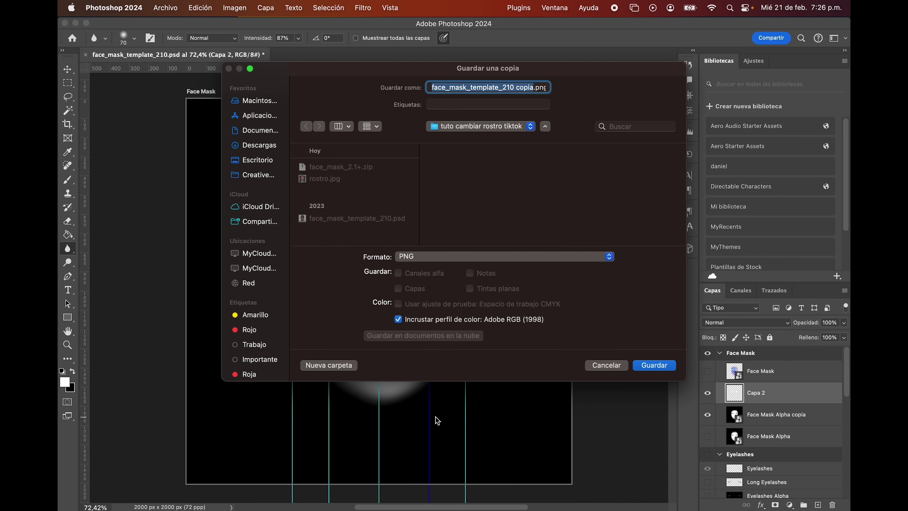
pyautogui.write('alpha')
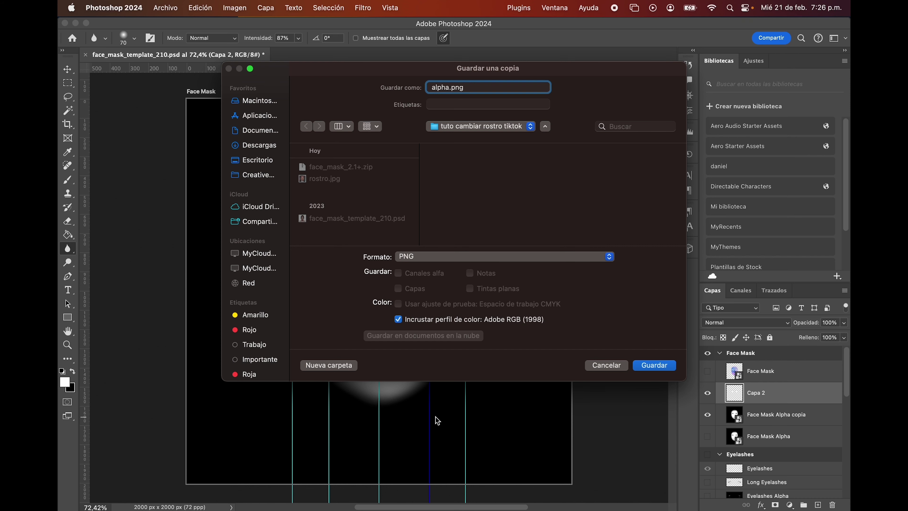
pyautogui.click(658, 369)
pyautogui.click(554, 242)
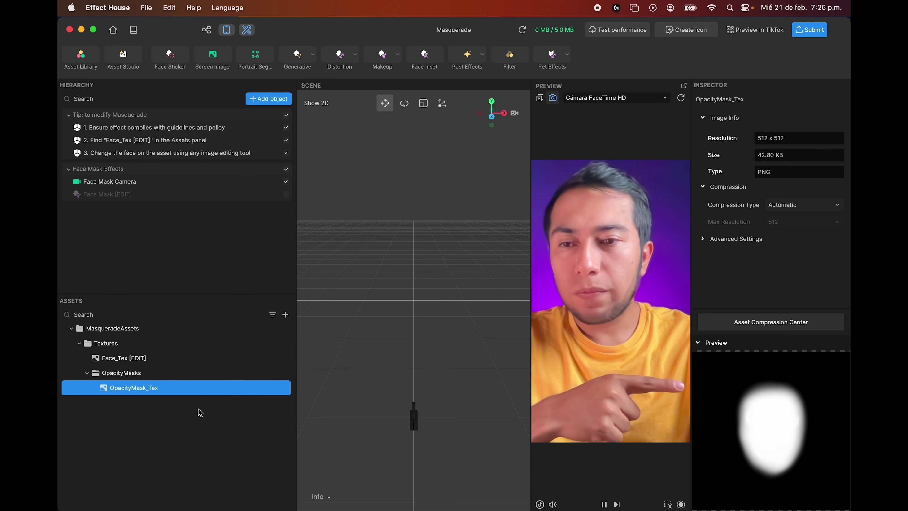
pyautogui.rightClick(158, 393)
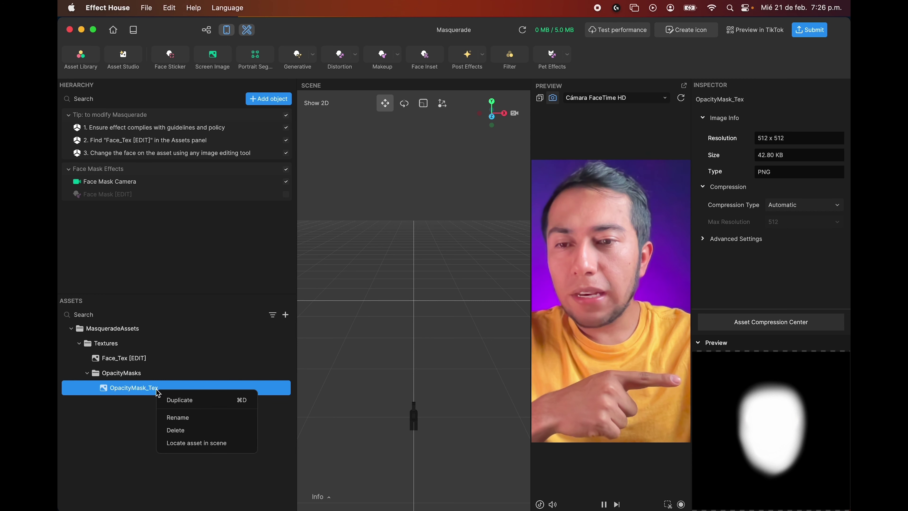
pyautogui.click(128, 422)
pyautogui.click(124, 422)
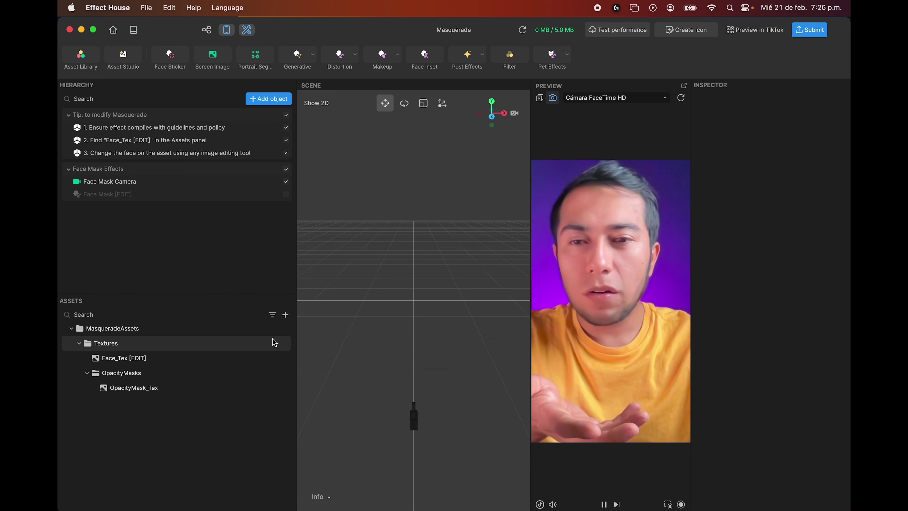
# Import alpha.png and rostro.jpg together from the tuto cambiar rostro tiktok folder on the Desktop, and inspect both imported textures.
pyautogui.click(286, 315)
pyautogui.moveTo(342, 307)
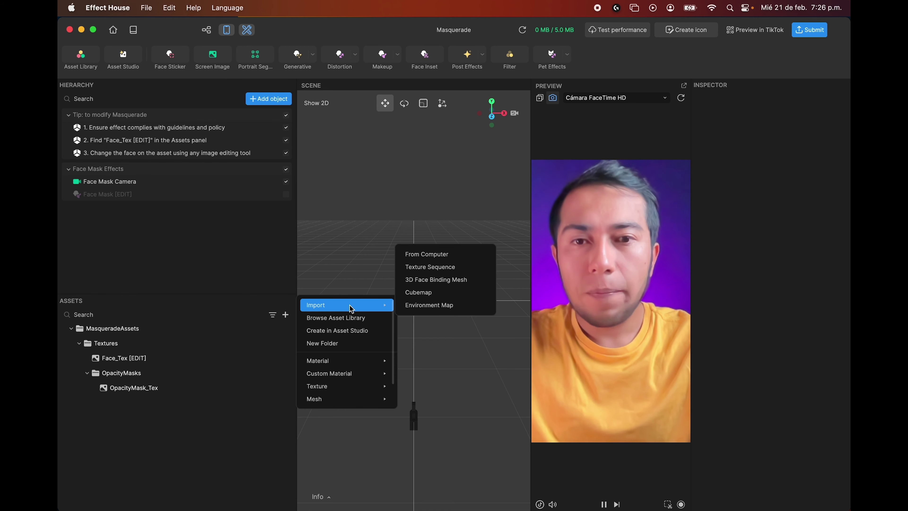
pyautogui.click(457, 257)
pyautogui.click(282, 180)
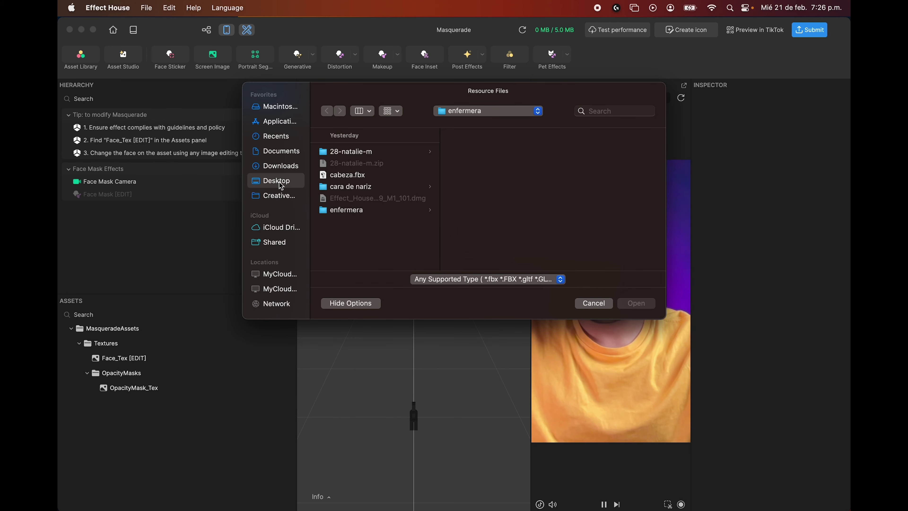
pyautogui.click(379, 176)
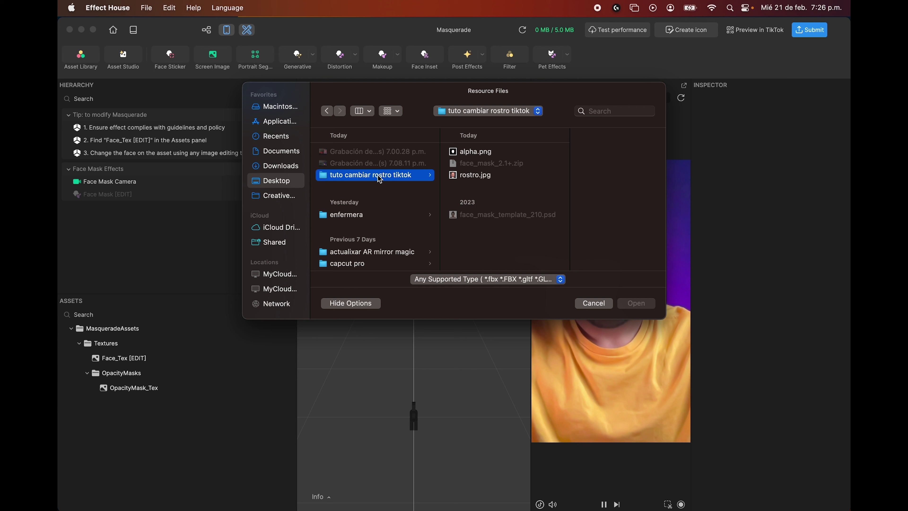
pyautogui.click(482, 152)
pyautogui.click(469, 176)
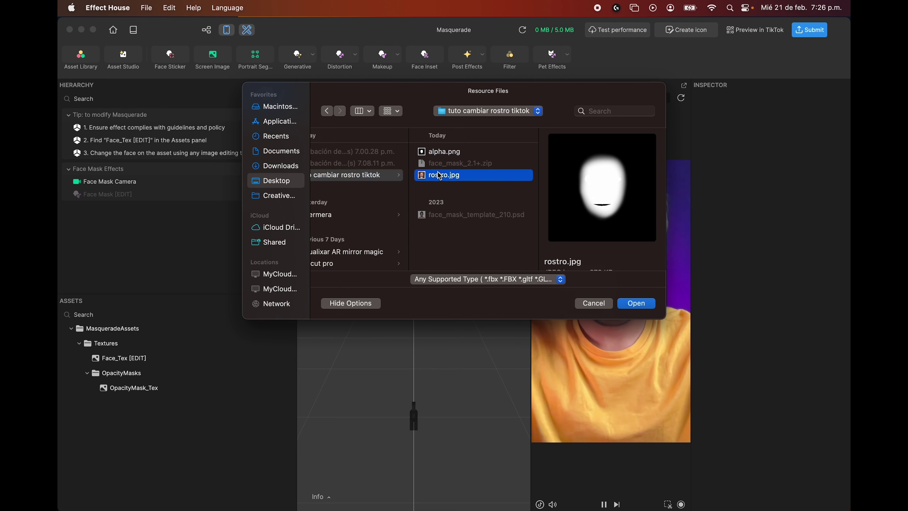
pyautogui.keyDown('super'); pyautogui.click(471, 153); pyautogui.keyUp('super')
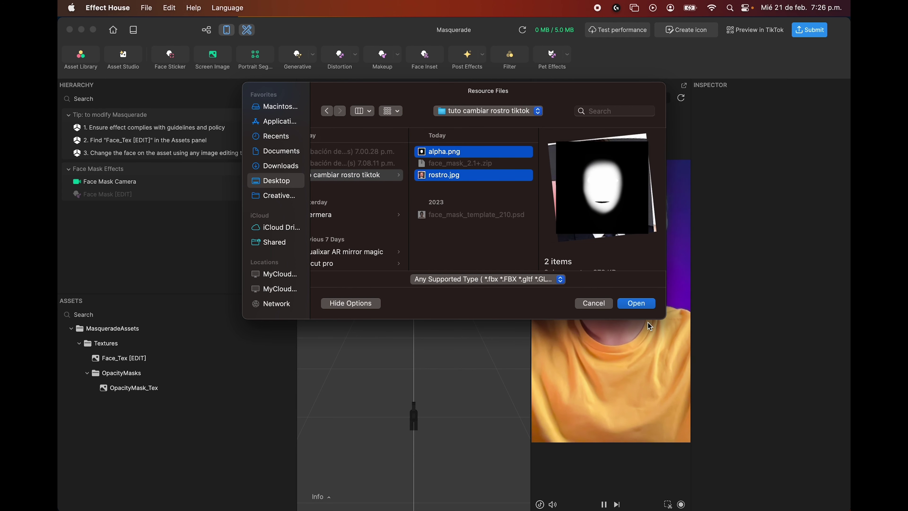
pyautogui.click(636, 303)
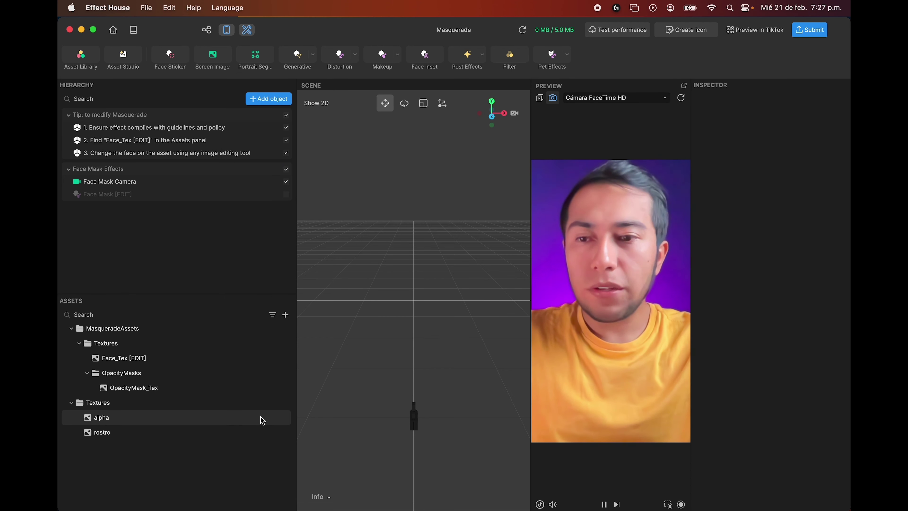
pyautogui.click(196, 431)
pyautogui.click(169, 414)
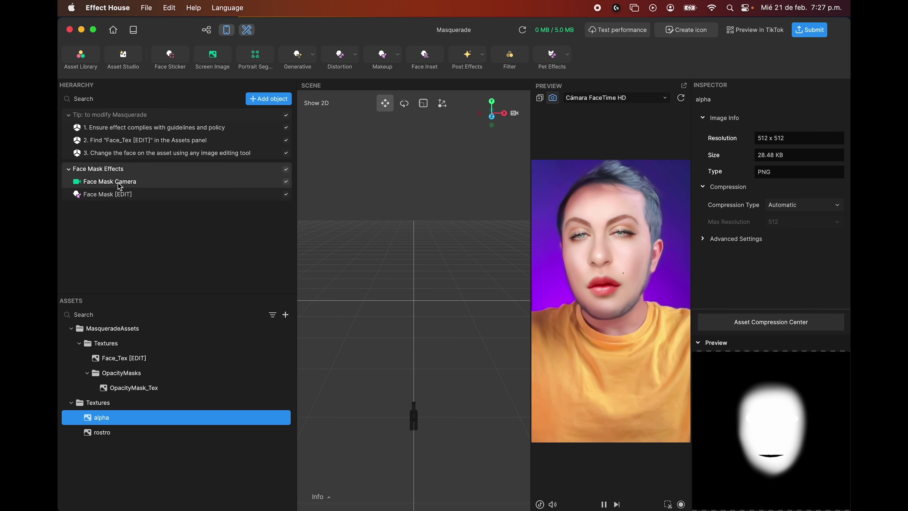
# Assign the imported alpha texture as the Opacity Texture of the Face Mask [EDIT] object.
pyautogui.click(128, 196)
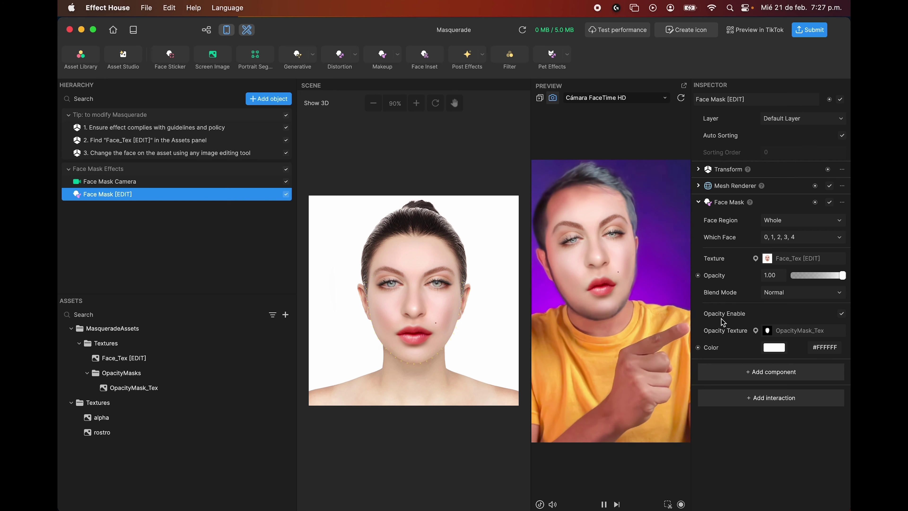
pyautogui.click(786, 329)
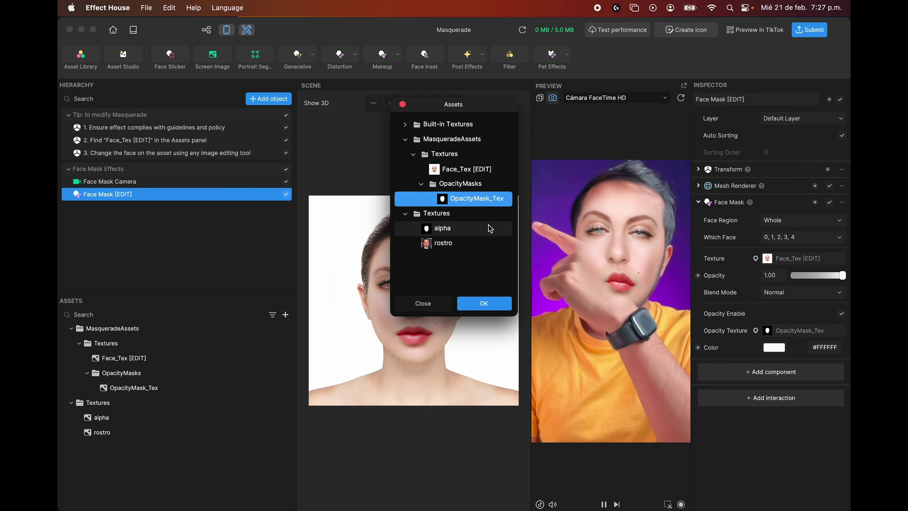
pyautogui.click(490, 228)
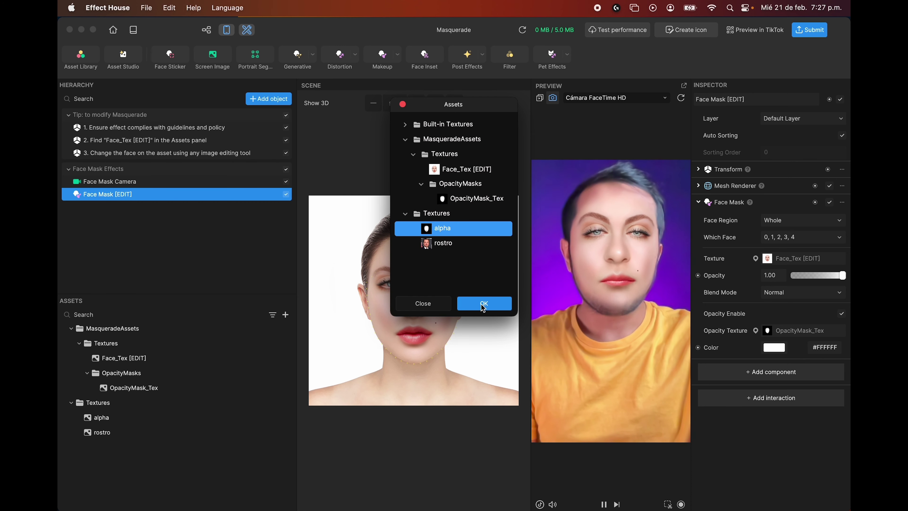
pyautogui.click(485, 304)
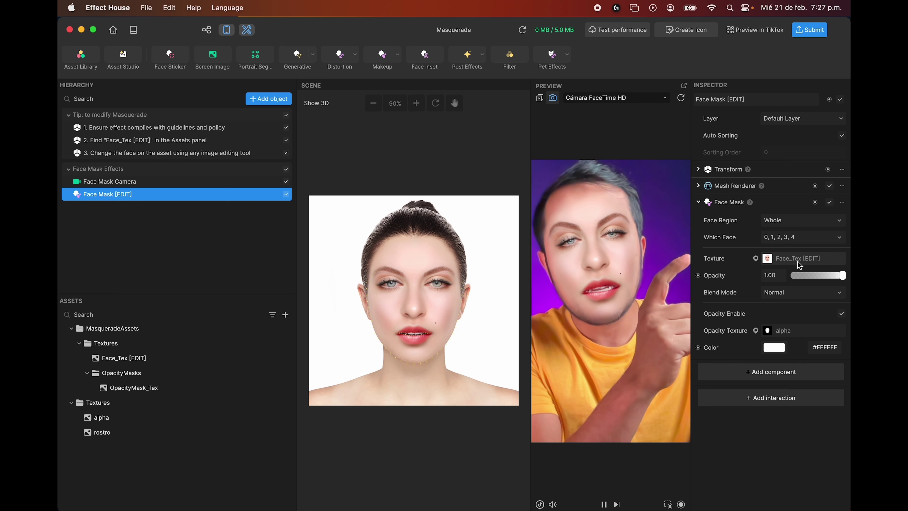
# Replace the face texture of the Face Mask [EDIT] object with the imported rostro image.
pyautogui.click(814, 264)
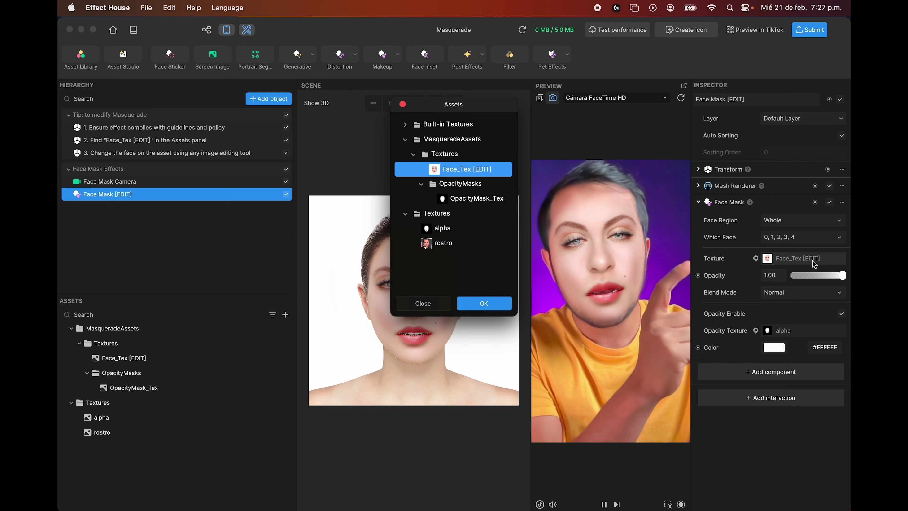
pyautogui.click(457, 247)
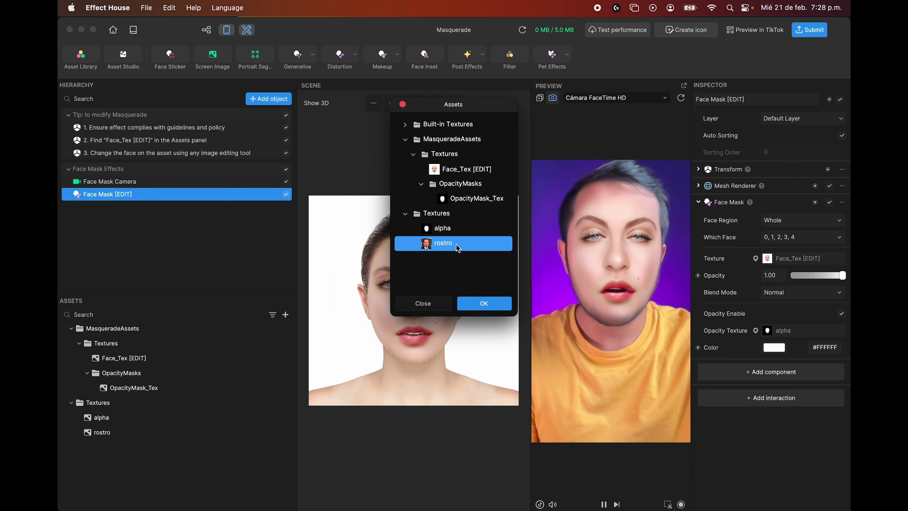
pyautogui.click(487, 303)
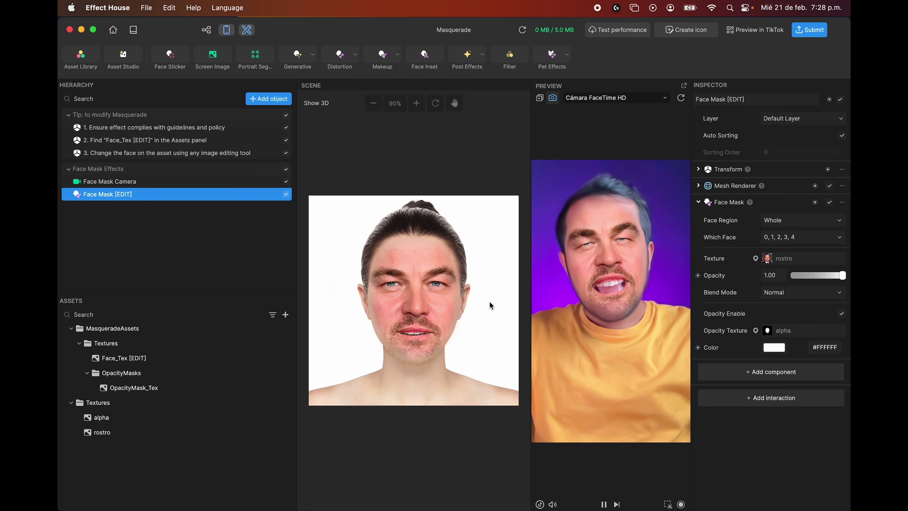